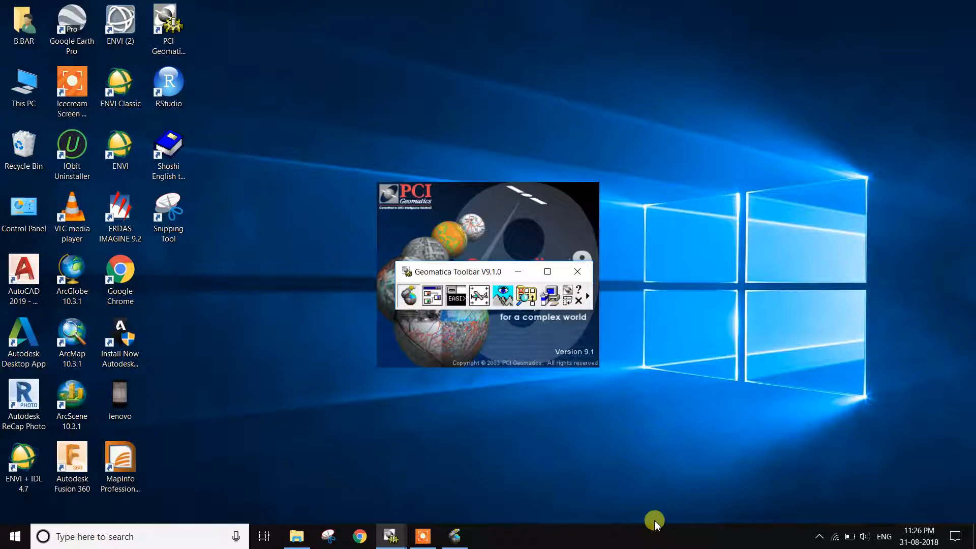
- Switch to Geomatica Focus and open the Translate (Export) File utility
{"action": "left_click", "coordinate": [456, 532]}
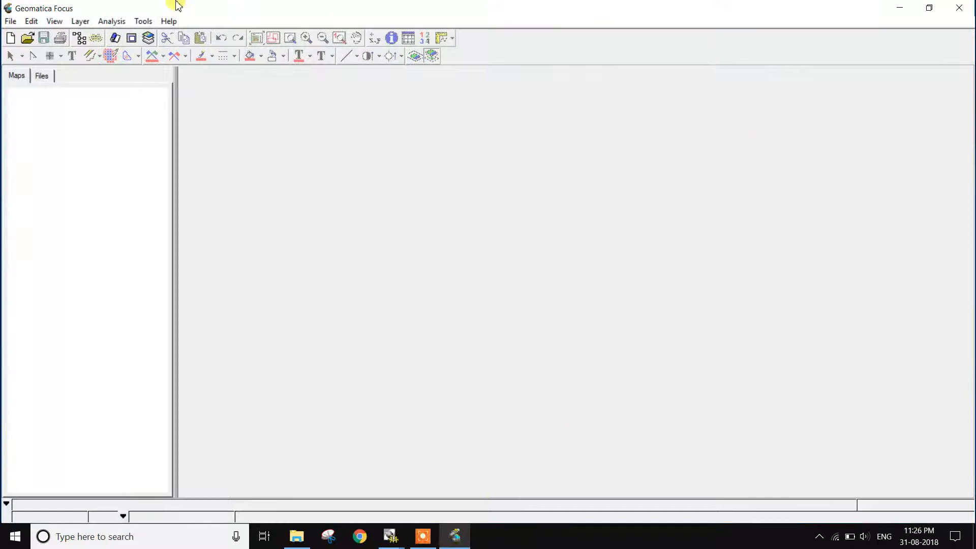
{"action": "left_click", "coordinate": [13, 24]}
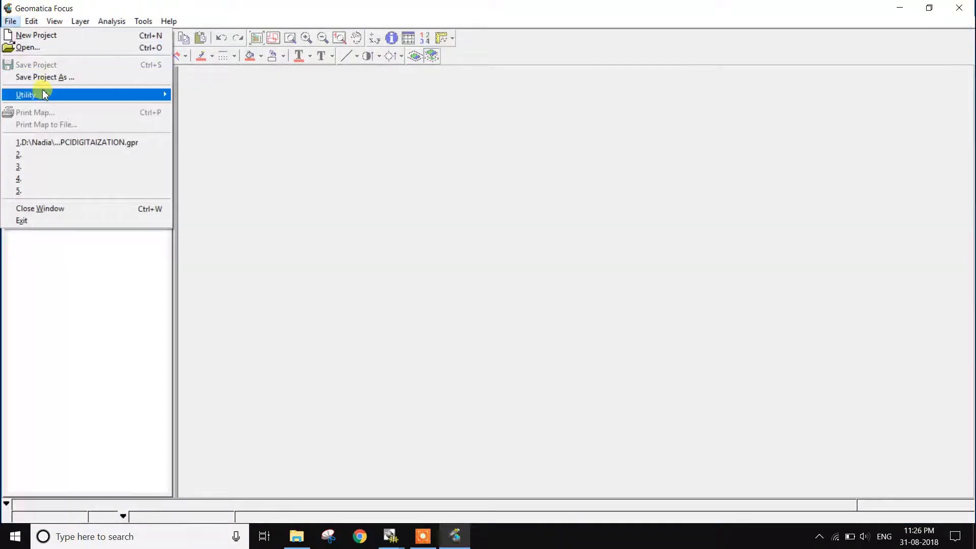
{"action": "mouse_move", "coordinate": [45, 95]}
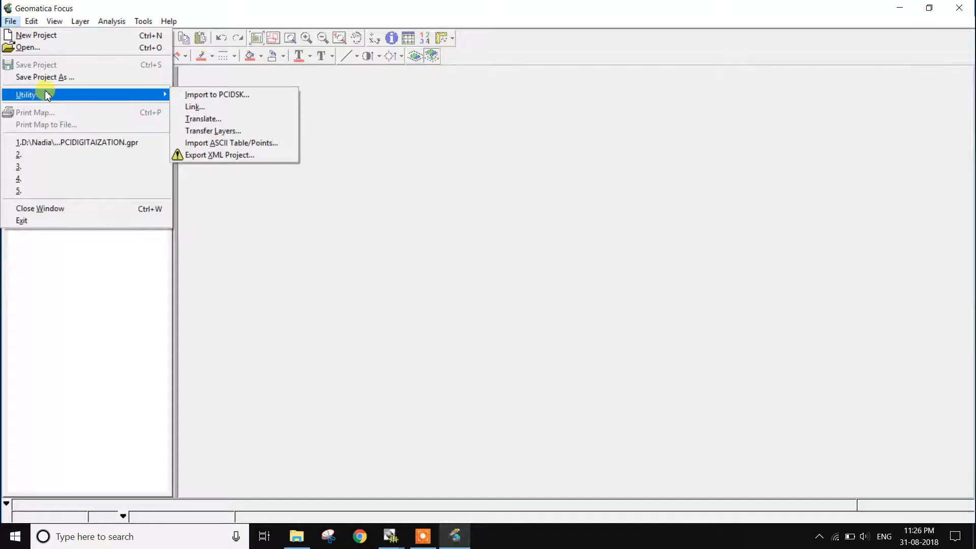
{"action": "left_click", "coordinate": [211, 121]}
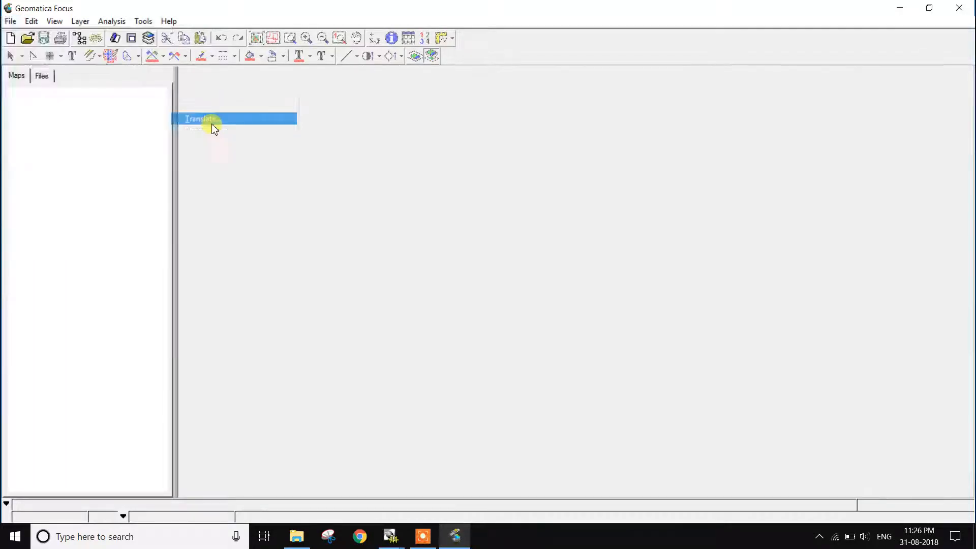
- Choose sub.tif, in a subfolder of REMOTE SENSING AND GIS\RS &GIS on drive D, as the source file to translate
{"action": "left_click", "coordinate": [326, 192]}
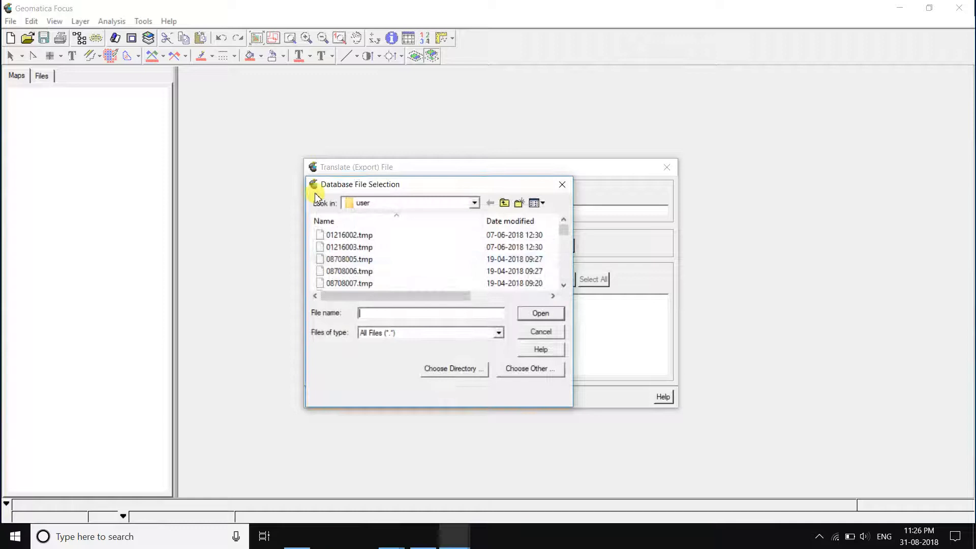
{"action": "left_click", "coordinate": [475, 204]}
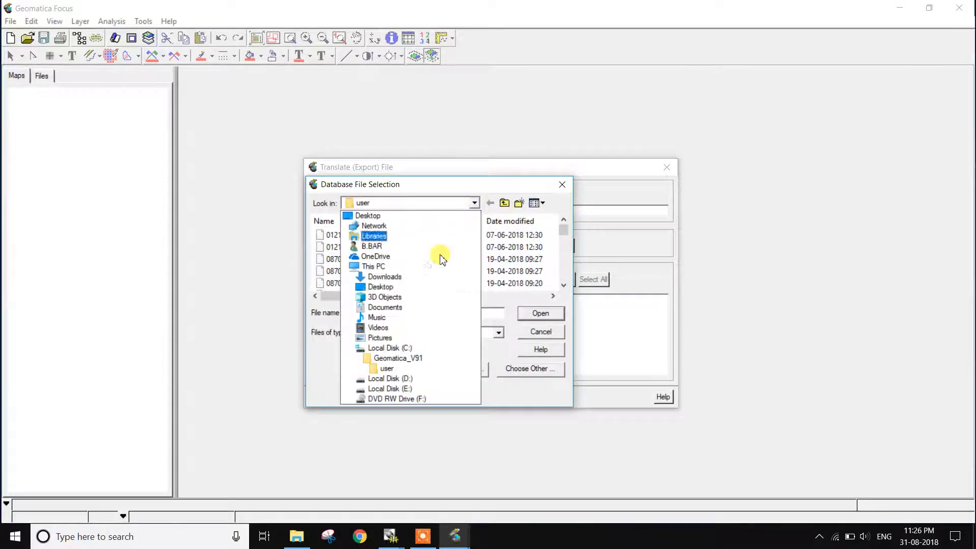
{"action": "left_click", "coordinate": [400, 379]}
{"action": "scroll", "coordinate": [403, 277], "scroll_direction": "down", "scroll_amount": 10}
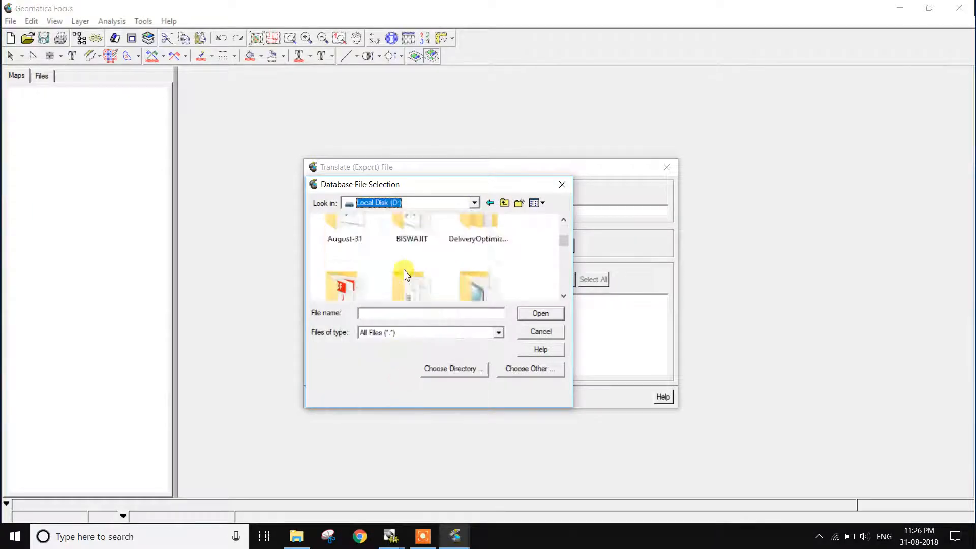
{"action": "scroll", "coordinate": [355, 274], "scroll_direction": "down", "scroll_amount": 5}
{"action": "scroll", "coordinate": [358, 277], "scroll_direction": "up", "scroll_amount": 3}
{"action": "scroll", "coordinate": [357, 277], "scroll_direction": "up", "scroll_amount": 5}
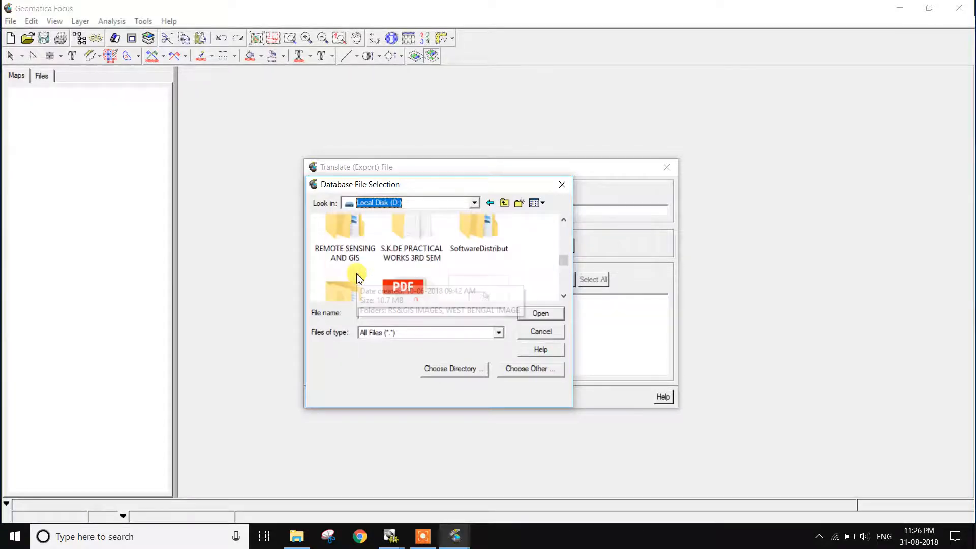
{"action": "double_click", "coordinate": [355, 263]}
{"action": "scroll", "coordinate": [353, 271], "scroll_direction": "down", "scroll_amount": 5}
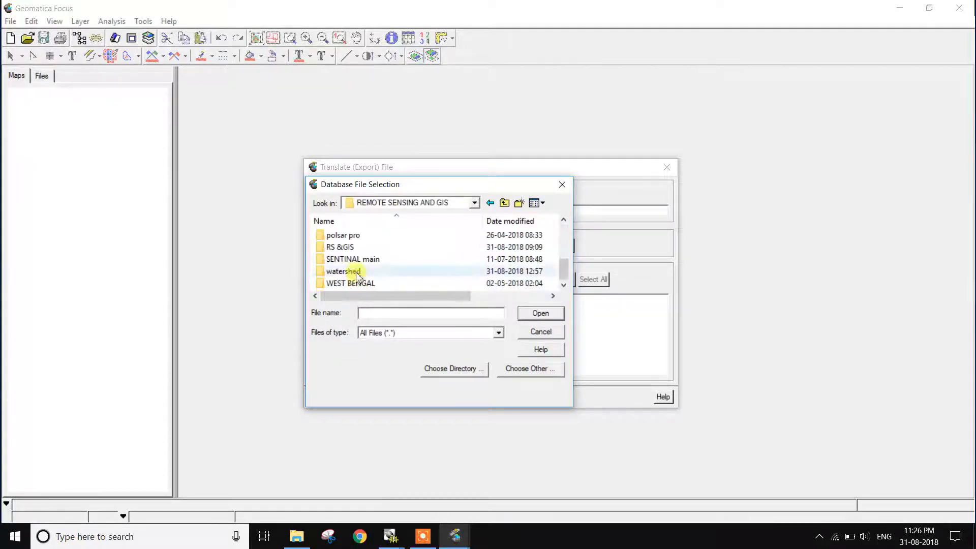
{"action": "double_click", "coordinate": [339, 247]}
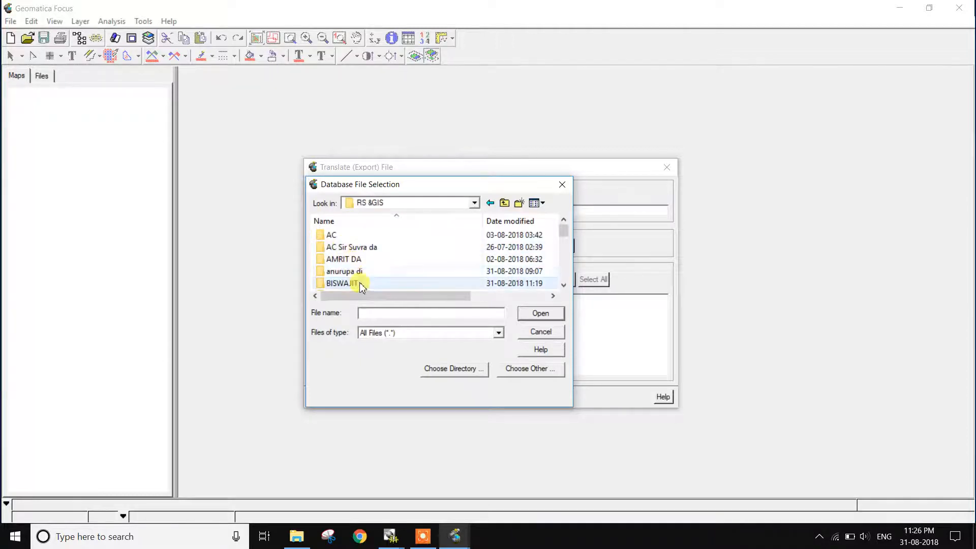
{"action": "double_click", "coordinate": [355, 282]}
{"action": "scroll", "coordinate": [375, 273], "scroll_direction": "down", "scroll_amount": 3}
{"action": "scroll", "coordinate": [375, 272], "scroll_direction": "up", "scroll_amount": 1}
{"action": "left_click", "coordinate": [344, 244]}
{"action": "left_click", "coordinate": [531, 314]}
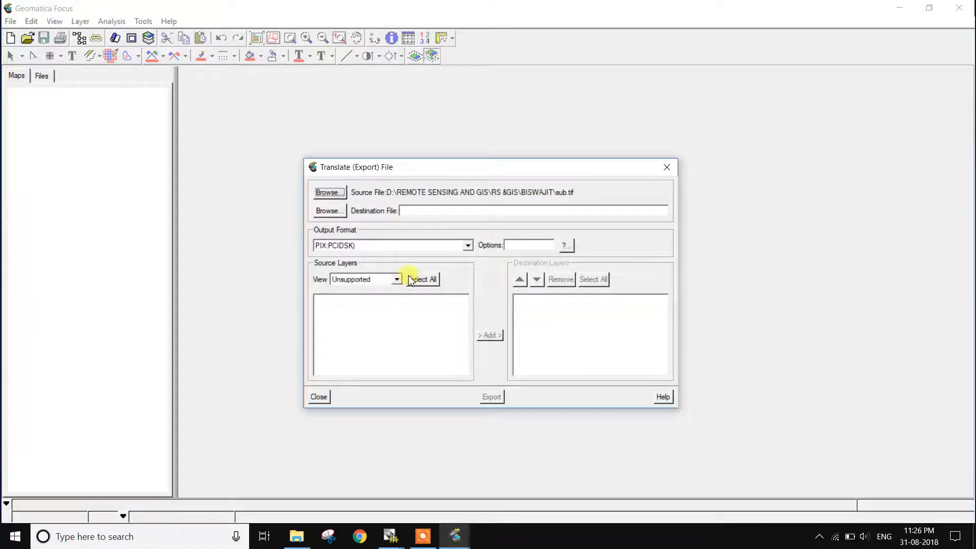
- Set the destination to a PCIDSK file named sub6 in the same folder as the source image
{"action": "left_click", "coordinate": [328, 210]}
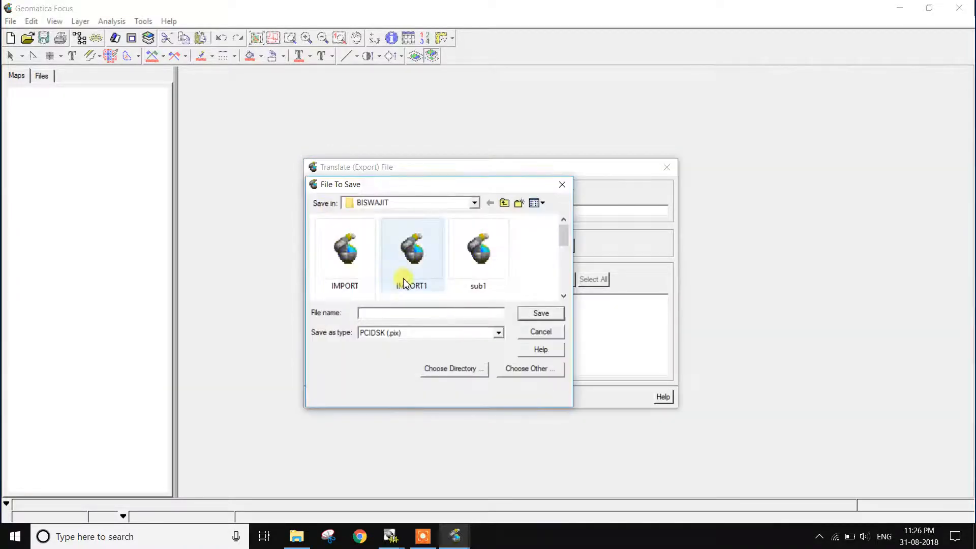
{"action": "scroll", "coordinate": [403, 279], "scroll_direction": "down", "scroll_amount": 2}
{"action": "scroll", "coordinate": [404, 280], "scroll_direction": "down", "scroll_amount": 1}
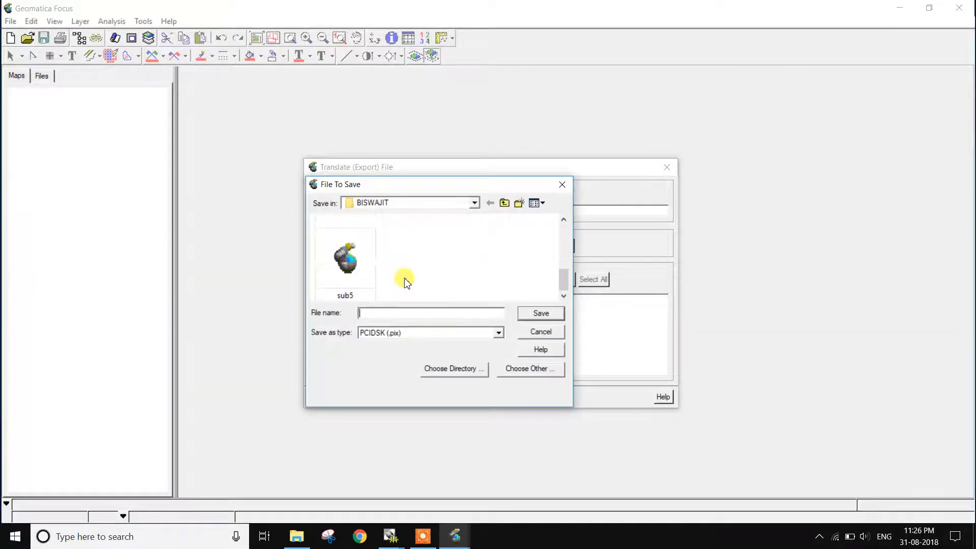
{"action": "type", "text": "s"}
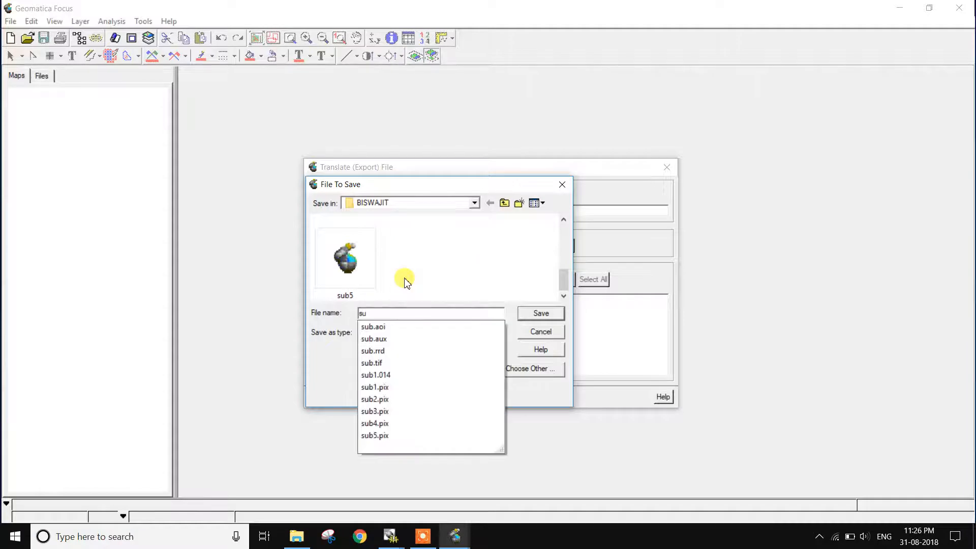
{"action": "key", "text": "BackSpace"}
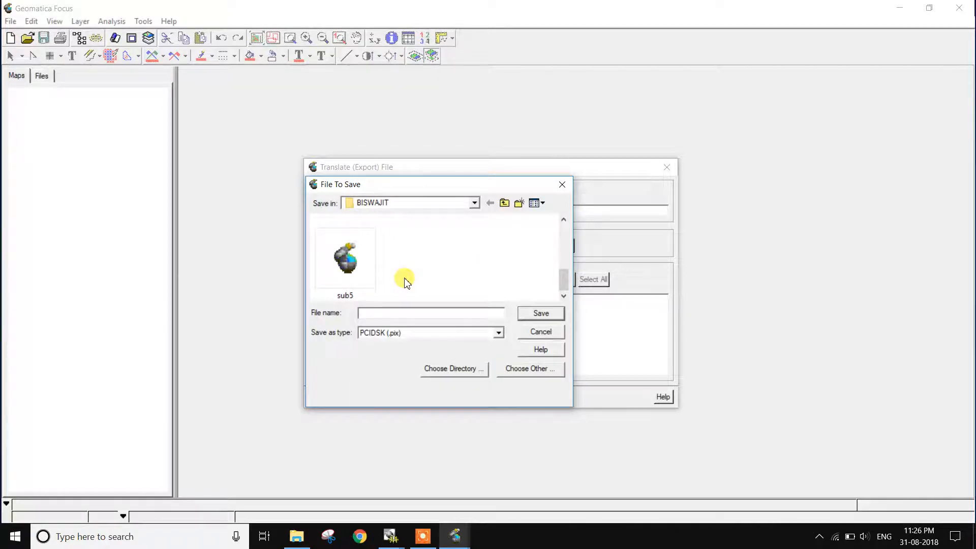
{"action": "type", "text": "sub6"}
{"action": "left_click", "coordinate": [542, 313]}
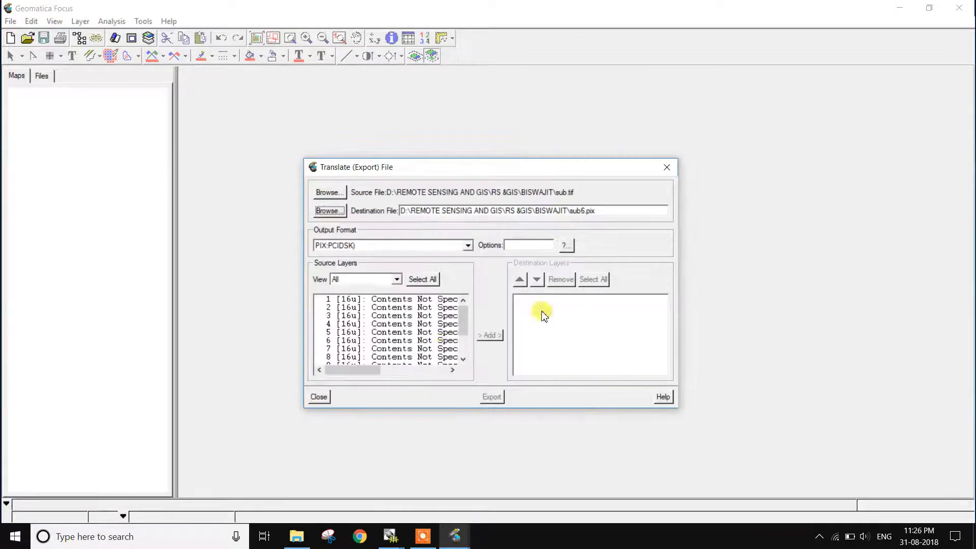
- Add source image layers 1 to 11, without the georeference segments, to the destination layers and export the file
{"action": "left_click", "coordinate": [423, 279]}
{"action": "scroll", "coordinate": [429, 348], "scroll_direction": "down", "scroll_amount": 2}
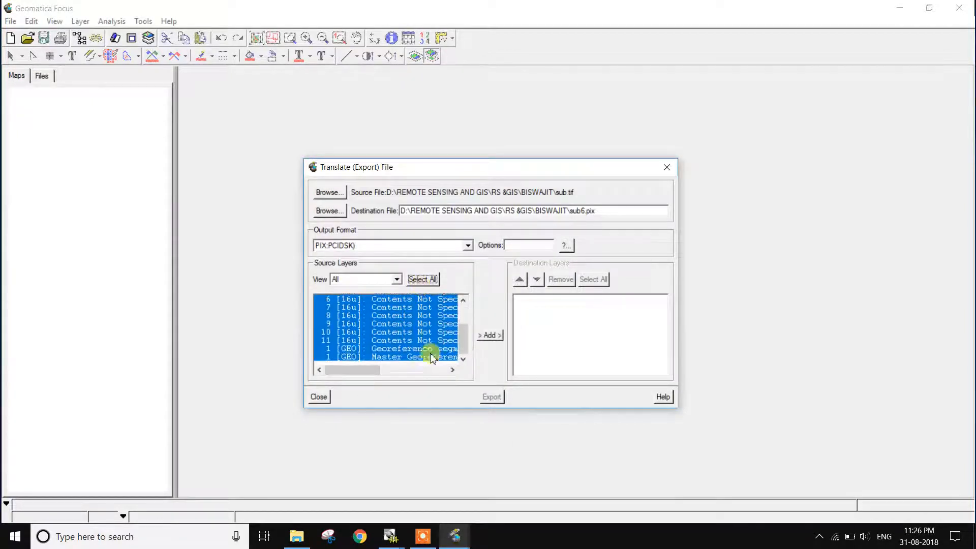
{"action": "left_click", "coordinate": [429, 349], "text": "ctrl"}
{"action": "left_click", "coordinate": [489, 335]}
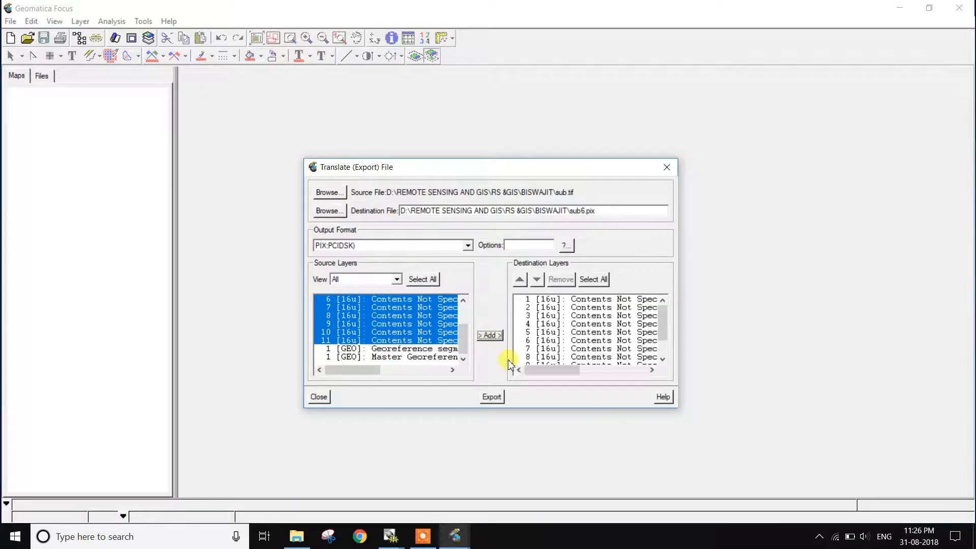
{"action": "left_click", "coordinate": [492, 397]}
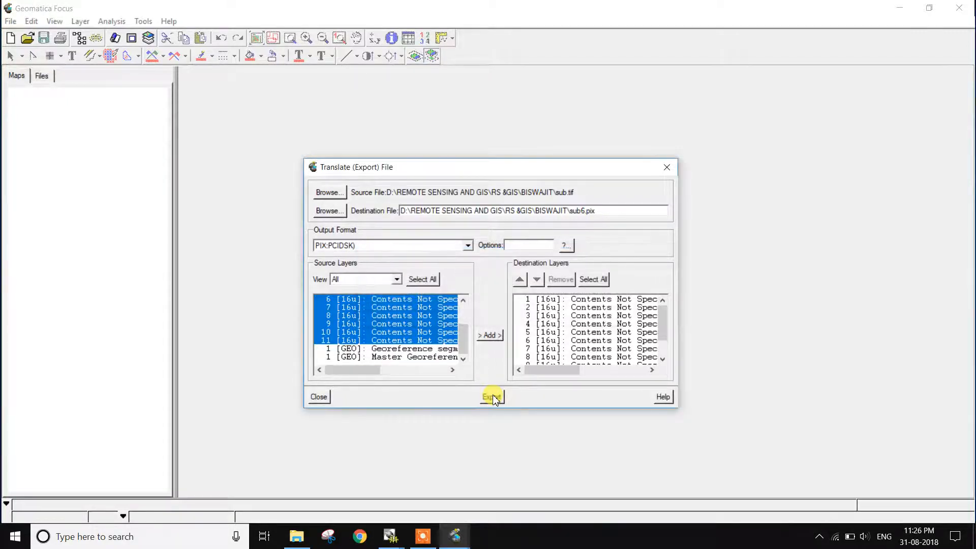
{"action": "left_click", "coordinate": [426, 534]}
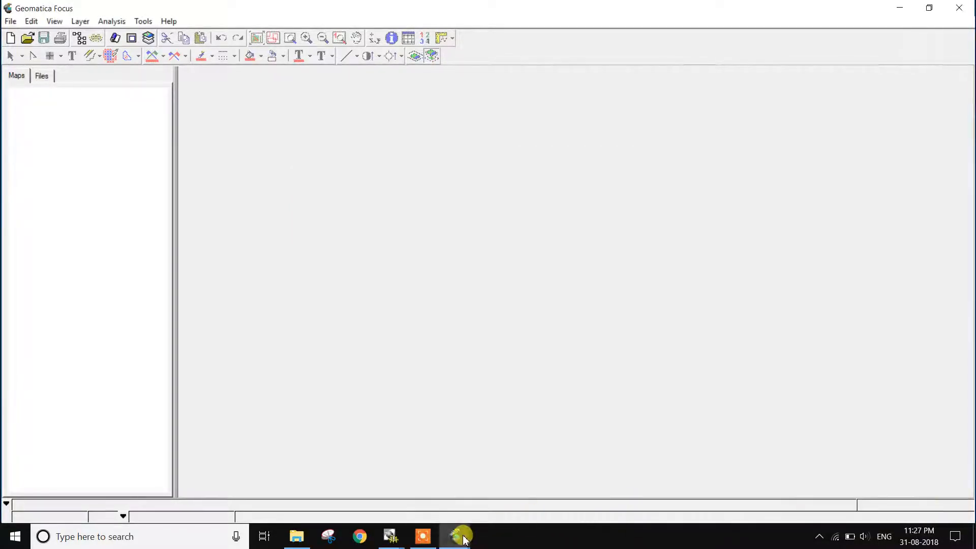
{"action": "mouse_move", "coordinate": [455, 535]}
{"action": "left_click", "coordinate": [573, 438]}
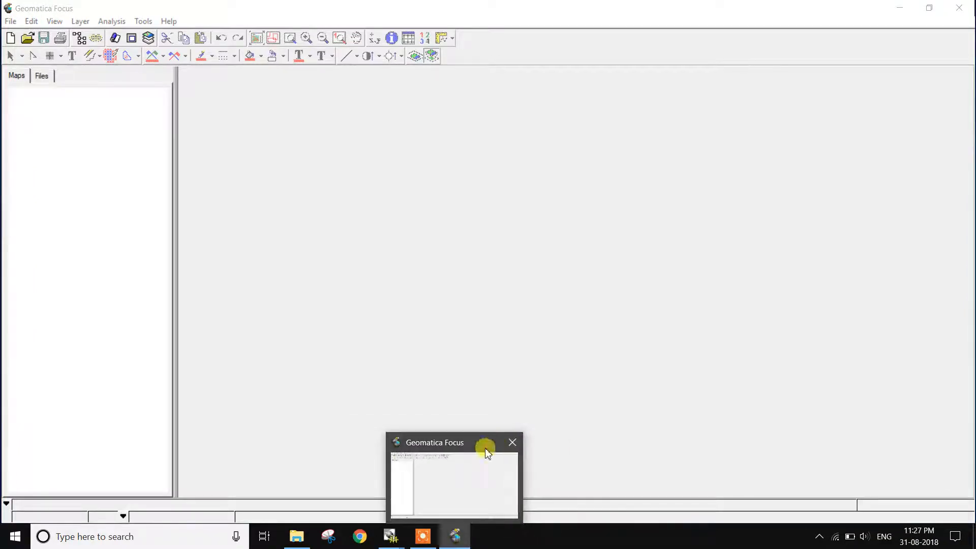
{"action": "left_click", "coordinate": [455, 534]}
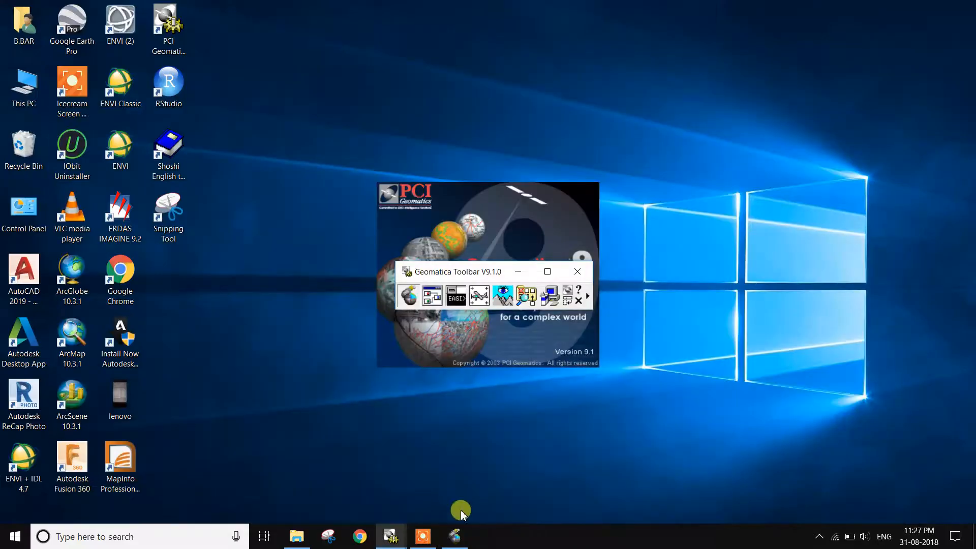
{"action": "left_click", "coordinate": [455, 534]}
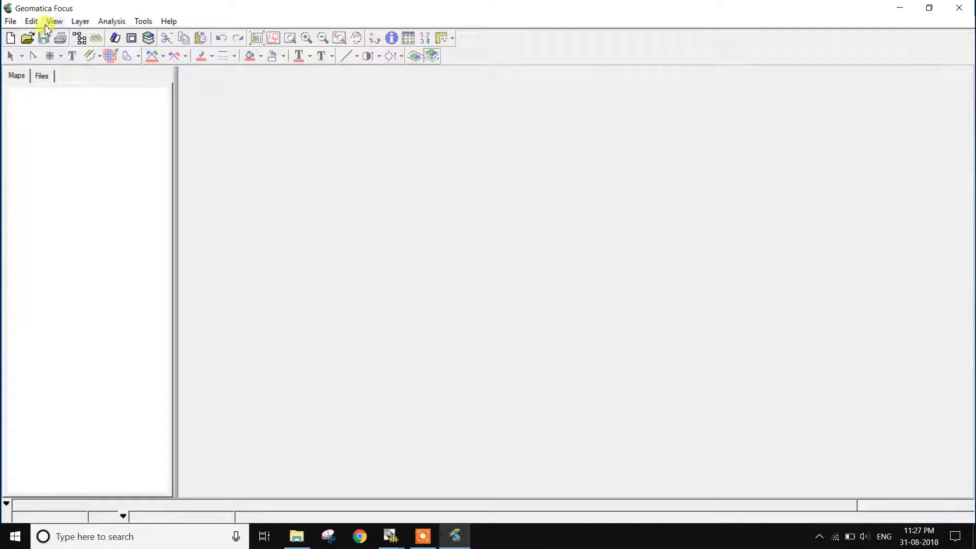
- Open the exported sub6 file and display the whole image in the map view
{"action": "left_click", "coordinate": [27, 38]}
{"action": "scroll", "coordinate": [178, 134], "scroll_direction": "down", "scroll_amount": 10}
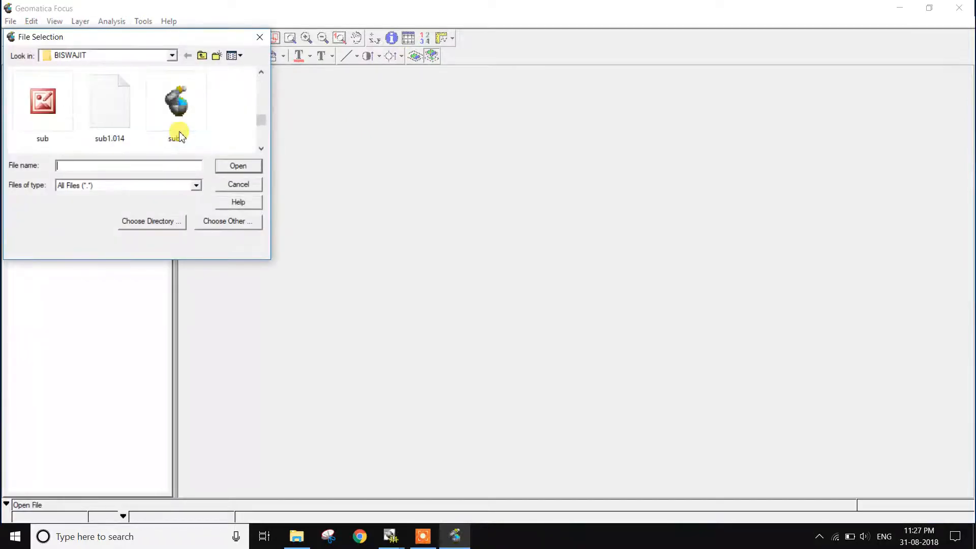
{"action": "left_click", "coordinate": [109, 113]}
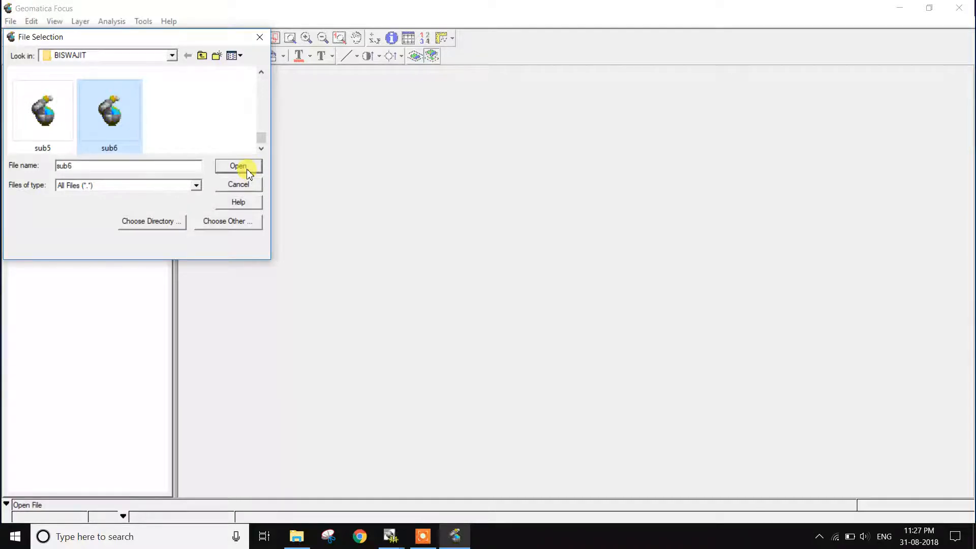
{"action": "left_click", "coordinate": [238, 166]}
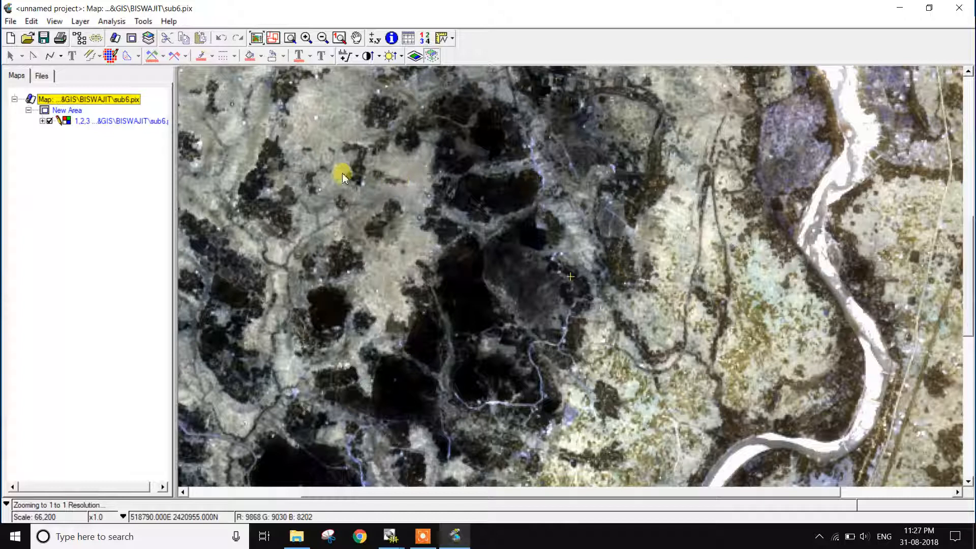
{"action": "left_click", "coordinate": [254, 39]}
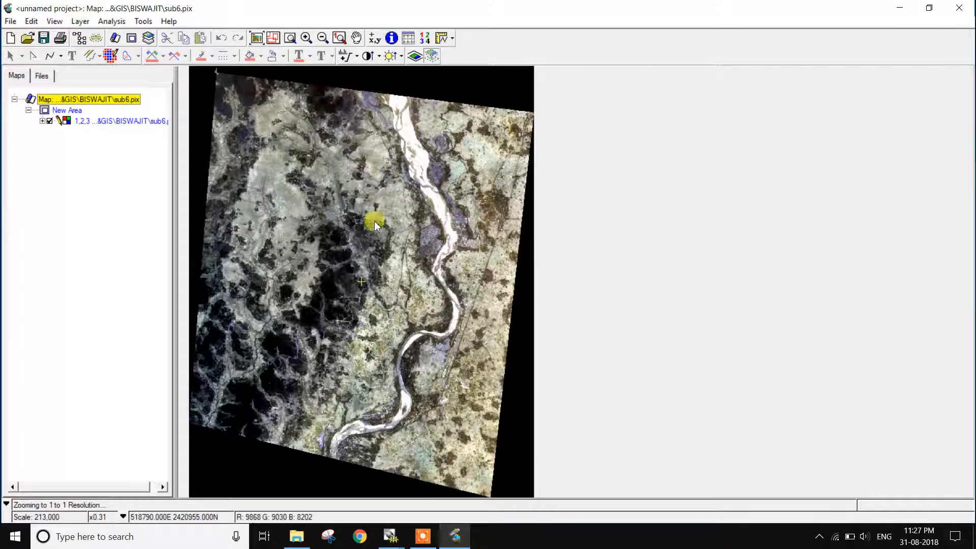
- Map red to image layer 5 and green to layer 4 for the sub6 image, and apply a Linear enhancement
{"action": "left_click", "coordinate": [80, 21]}
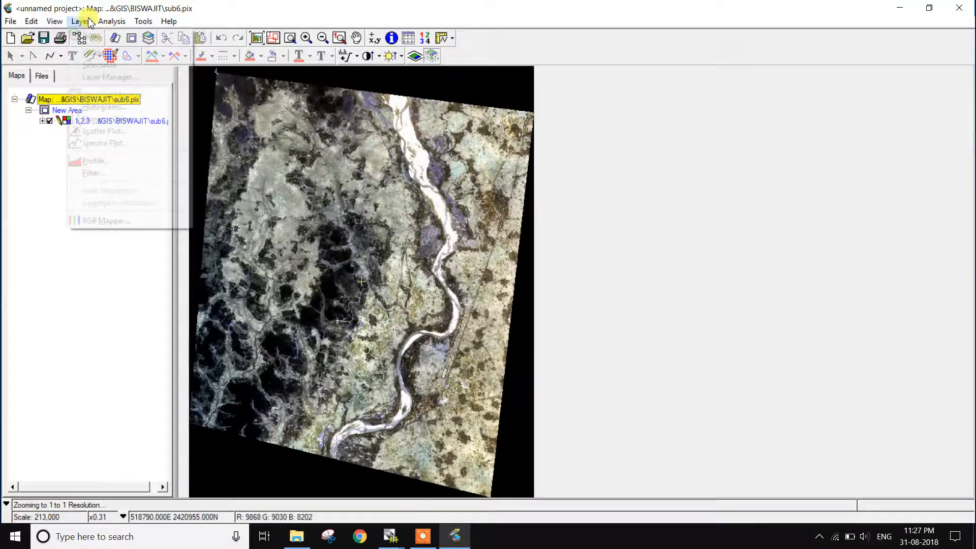
{"action": "left_click", "coordinate": [128, 222]}
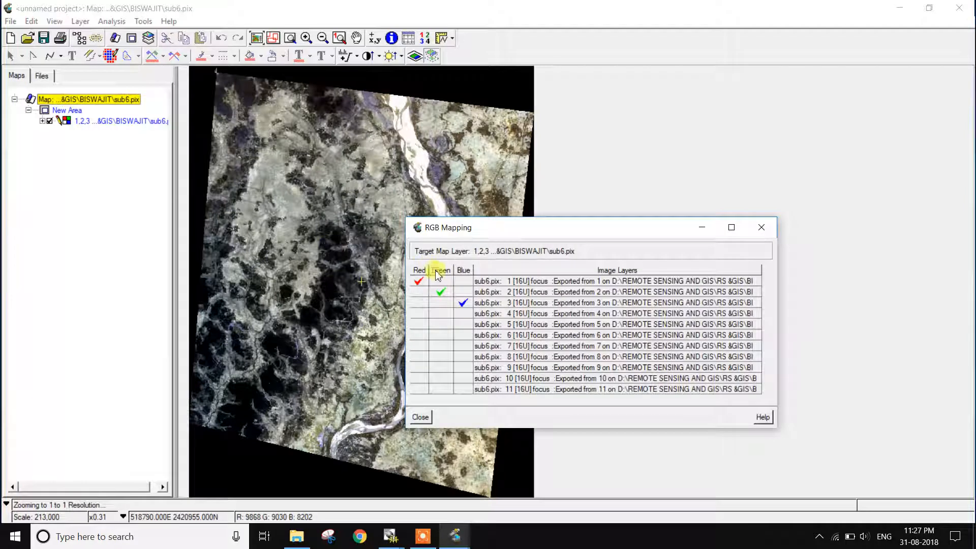
{"action": "left_click", "coordinate": [417, 325]}
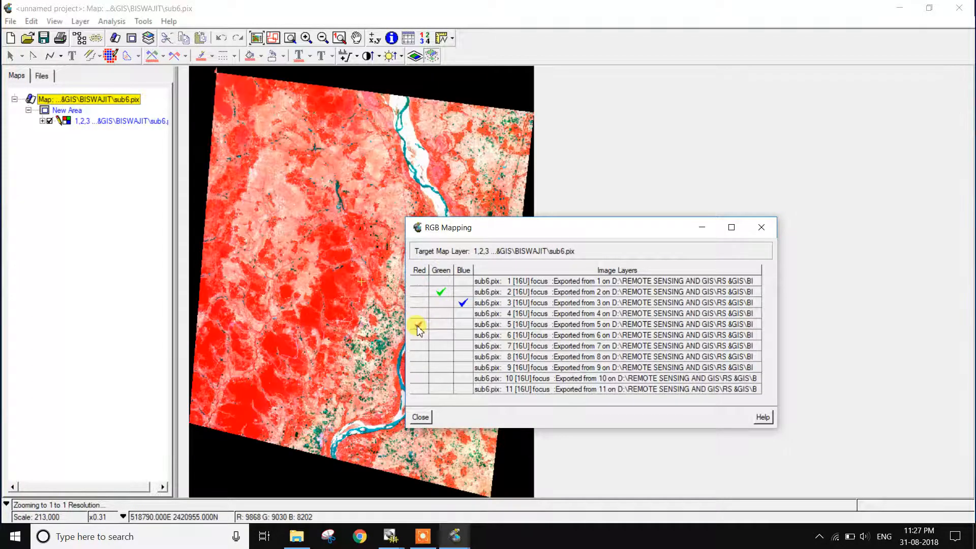
{"action": "left_click", "coordinate": [440, 313]}
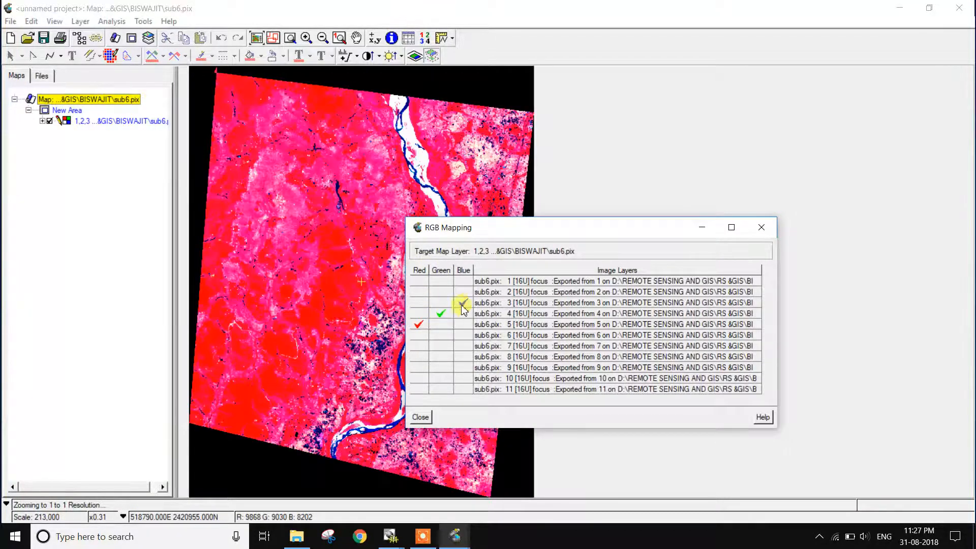
{"action": "left_click", "coordinate": [419, 418]}
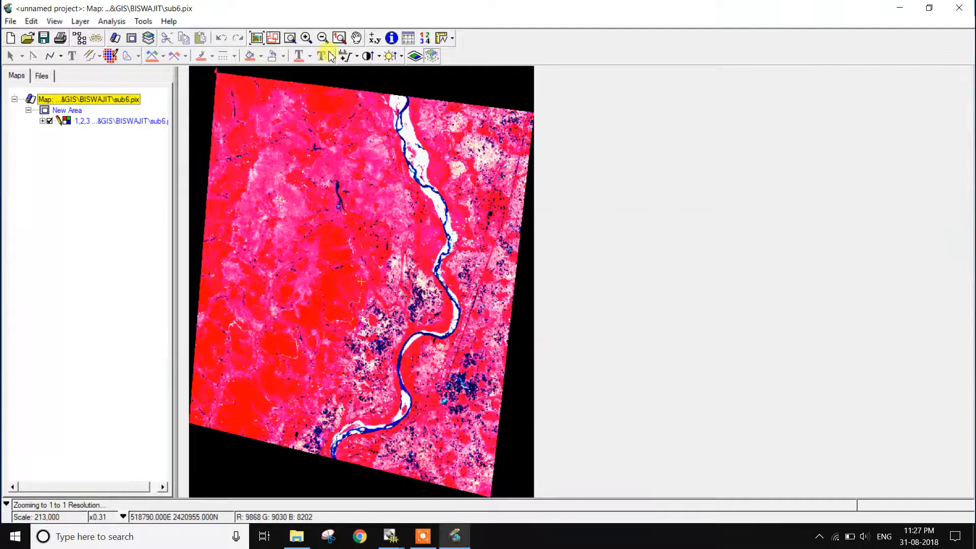
{"action": "left_click", "coordinate": [358, 57]}
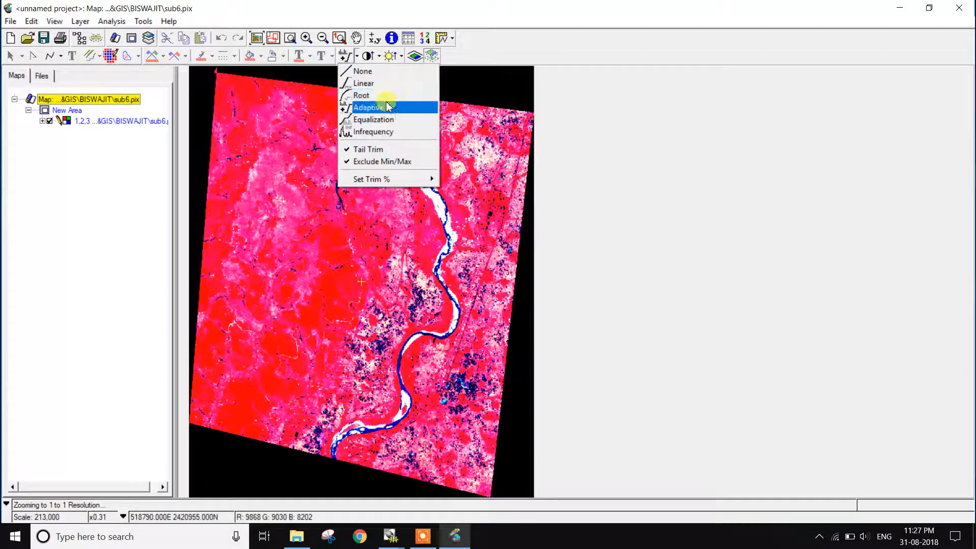
{"action": "left_click", "coordinate": [385, 83]}
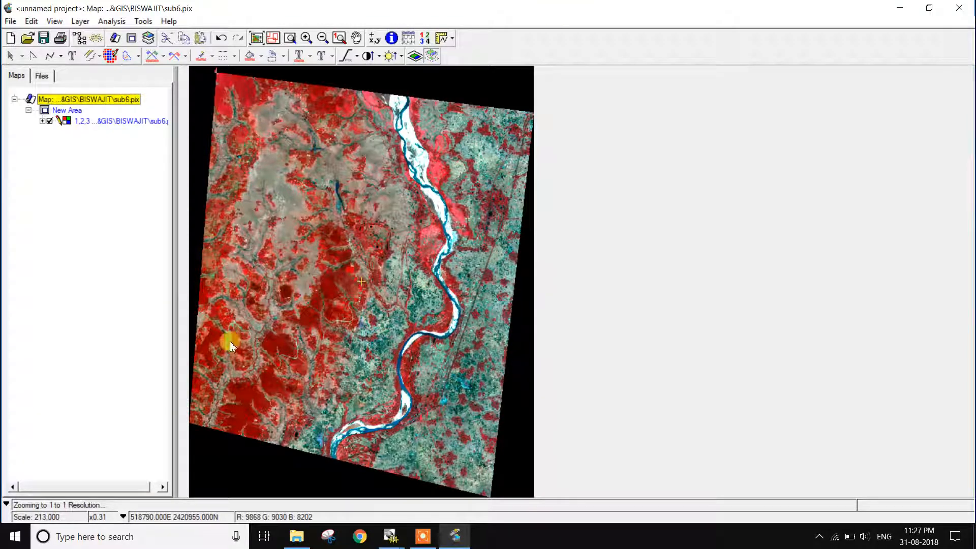
- Start an unsupervised image classification on the sub6 file with a new session
{"action": "left_click", "coordinate": [110, 22]}
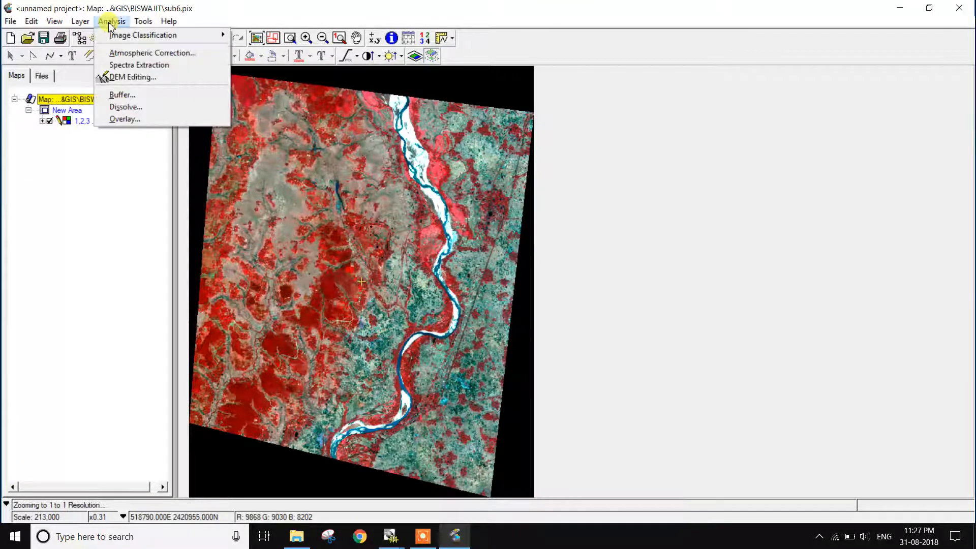
{"action": "mouse_move", "coordinate": [114, 38]}
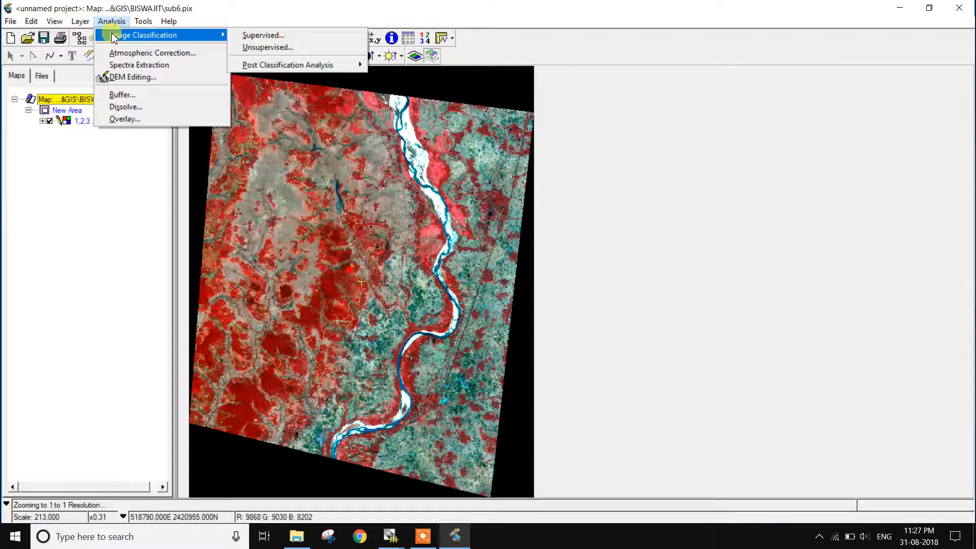
{"action": "left_click", "coordinate": [254, 51]}
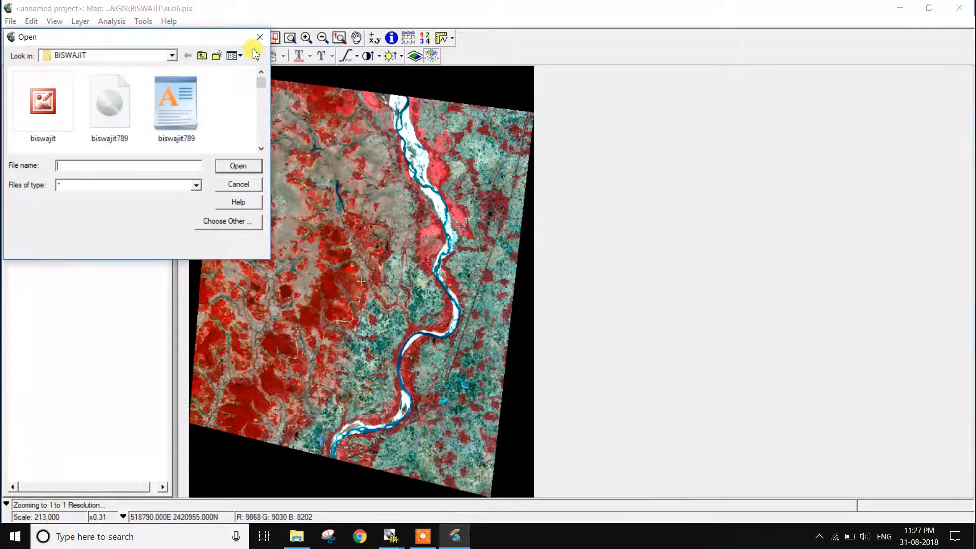
{"action": "scroll", "coordinate": [189, 117], "scroll_direction": "down", "scroll_amount": 1}
{"action": "scroll", "coordinate": [186, 117], "scroll_direction": "down", "scroll_amount": 3}
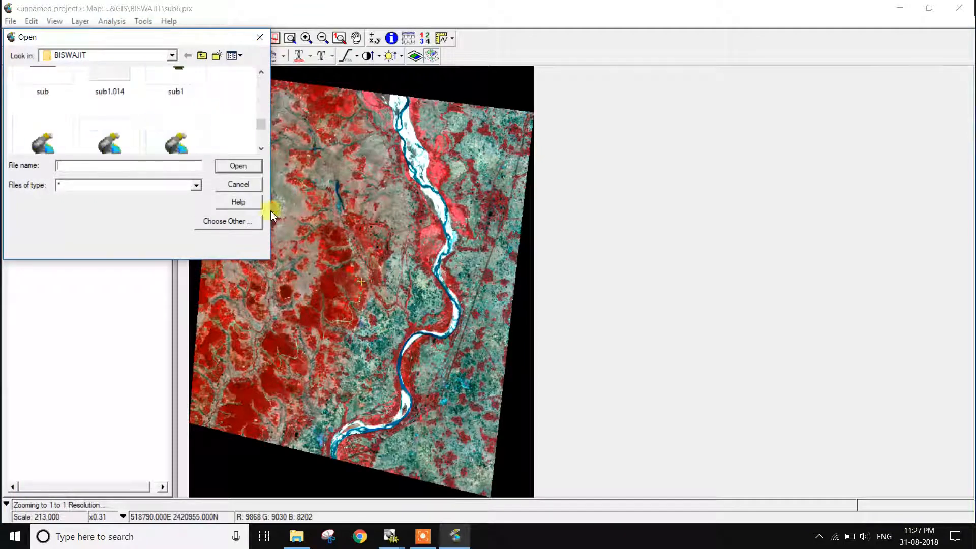
{"action": "scroll", "coordinate": [201, 117], "scroll_direction": "down", "scroll_amount": 1}
{"action": "left_click", "coordinate": [117, 118]}
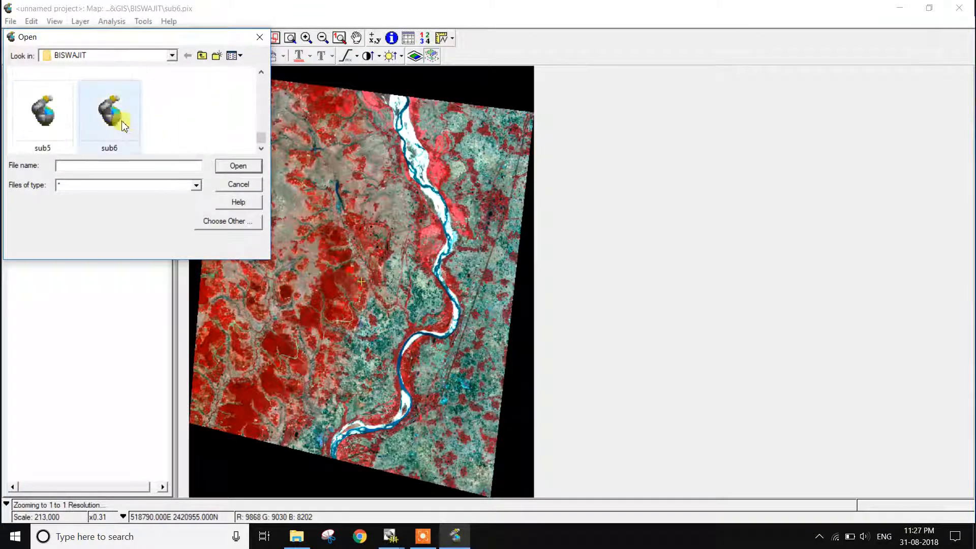
{"action": "left_click", "coordinate": [232, 164]}
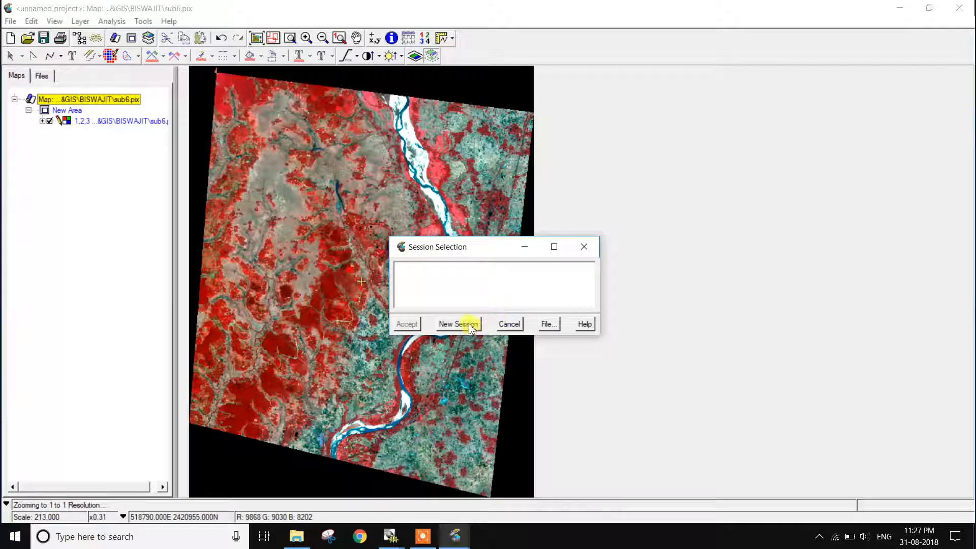
{"action": "left_click_drag", "start_coordinate": [474, 251], "coordinate": [635, 223]}
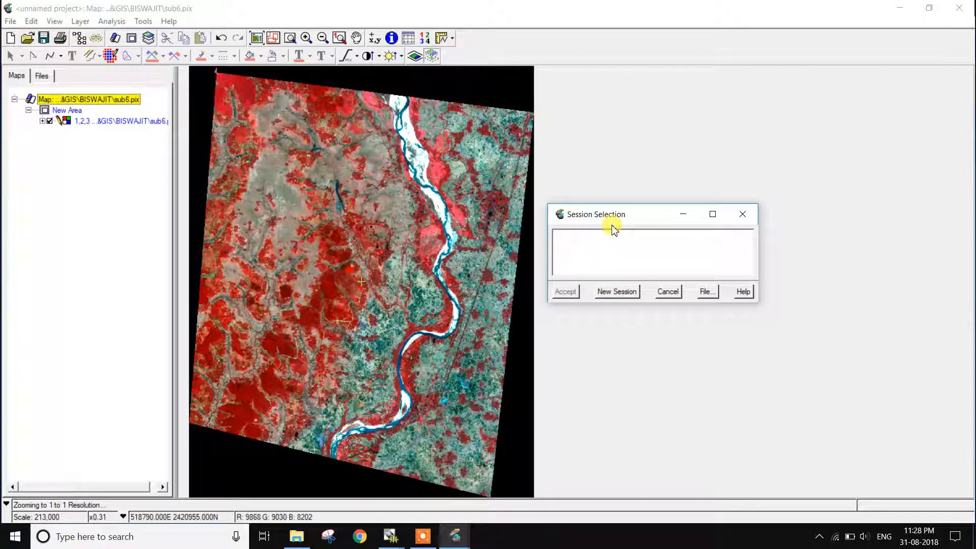
{"action": "left_click", "coordinate": [620, 293]}
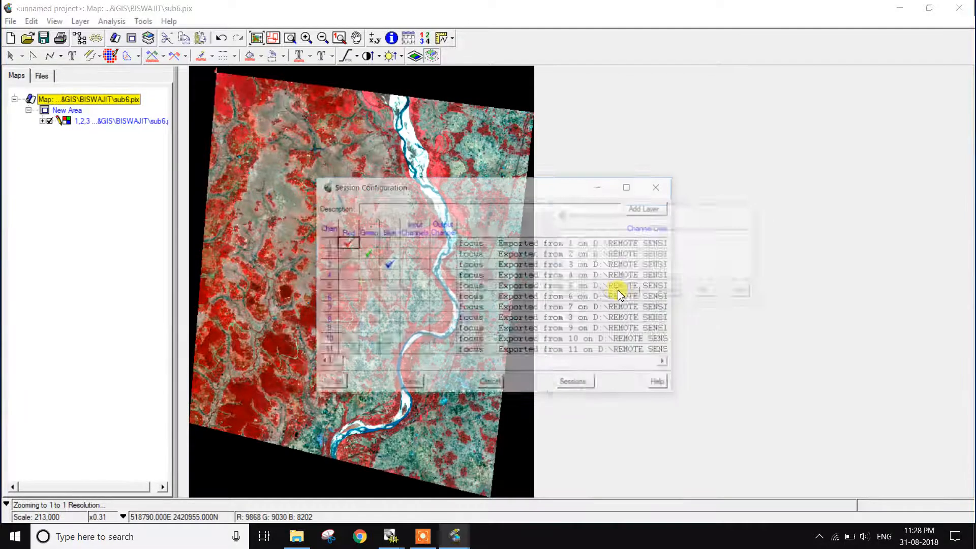
- Add one 8-bit image channel to sub6.pix from the session configuration
{"action": "left_click", "coordinate": [652, 210]}
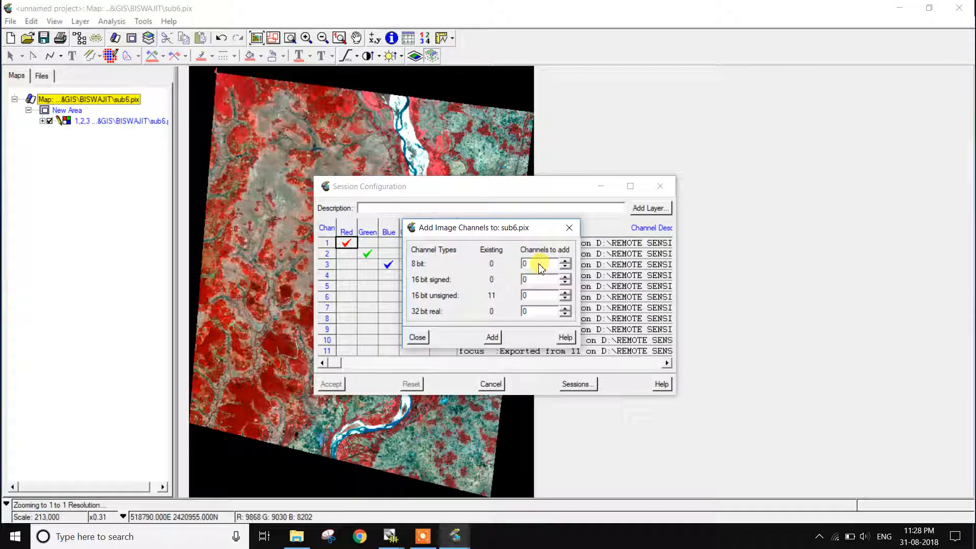
{"action": "left_click_drag", "start_coordinate": [538, 267], "coordinate": [510, 269]}
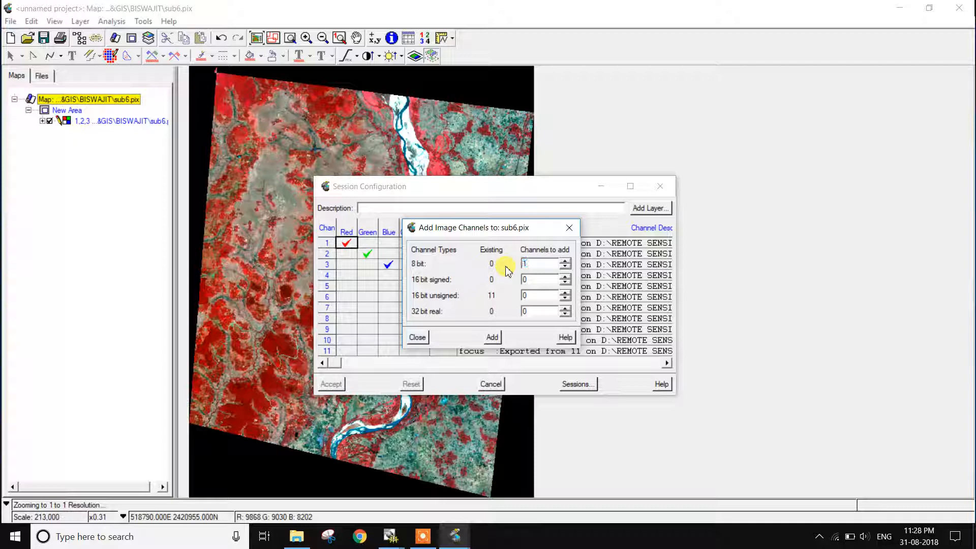
{"action": "left_click", "coordinate": [491, 337]}
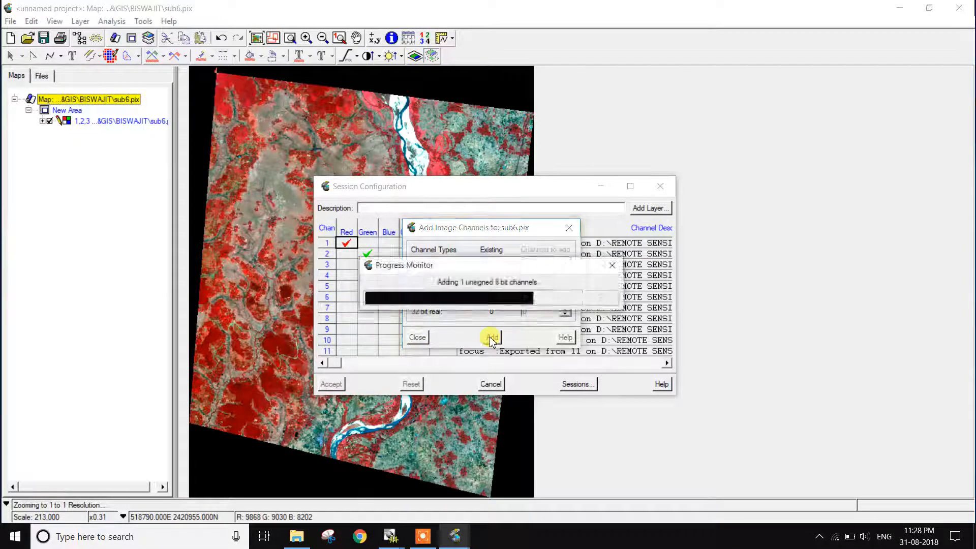
{"action": "left_click", "coordinate": [418, 338]}
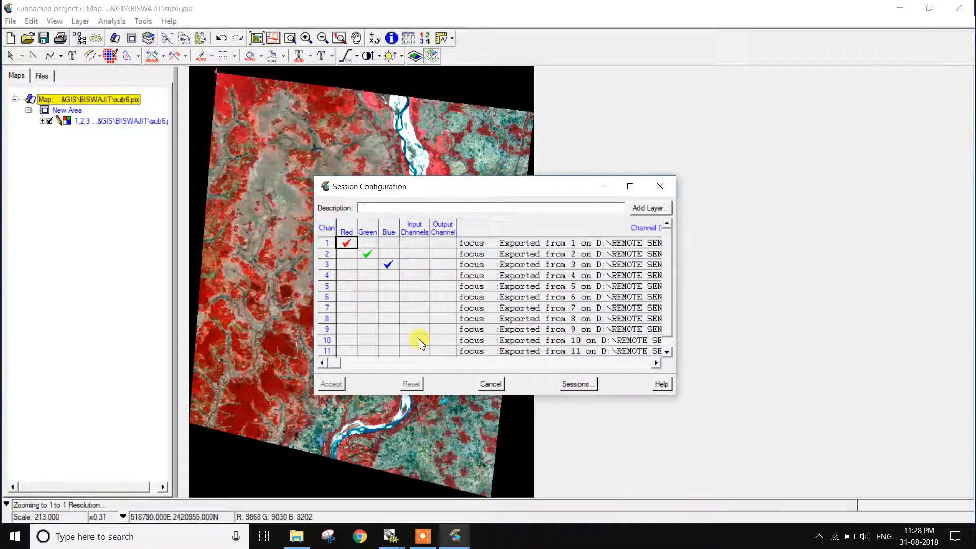
- Assign channel 5 to red and 4 to green, set channels 3, 4 and 5 as input and empty channel 12 as output, and accept the session
{"action": "left_click", "coordinate": [347, 286]}
{"action": "left_click", "coordinate": [367, 275]}
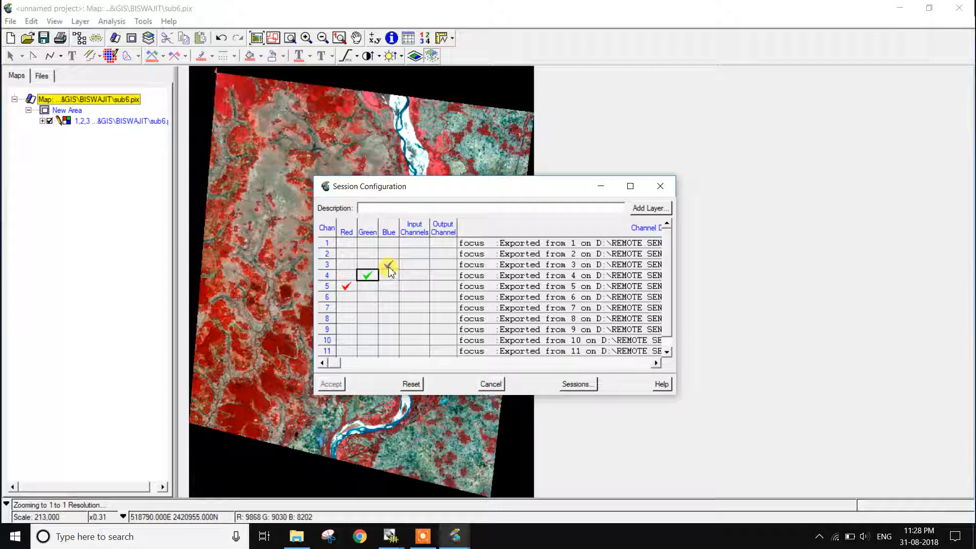
{"action": "left_click", "coordinate": [412, 264]}
{"action": "left_click", "coordinate": [412, 276]}
{"action": "left_click", "coordinate": [412, 287]}
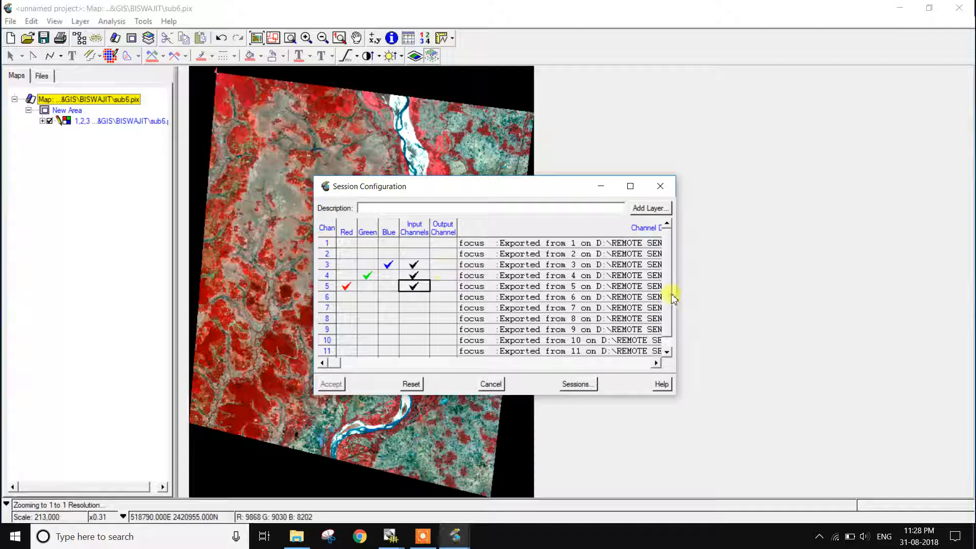
{"action": "scroll", "coordinate": [666, 305], "scroll_direction": "down", "scroll_amount": 1}
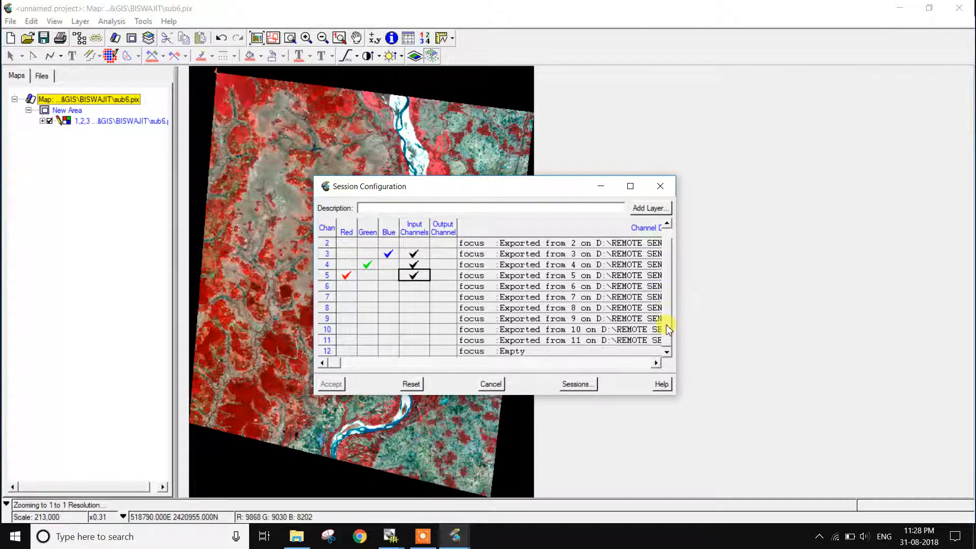
{"action": "left_click", "coordinate": [447, 351]}
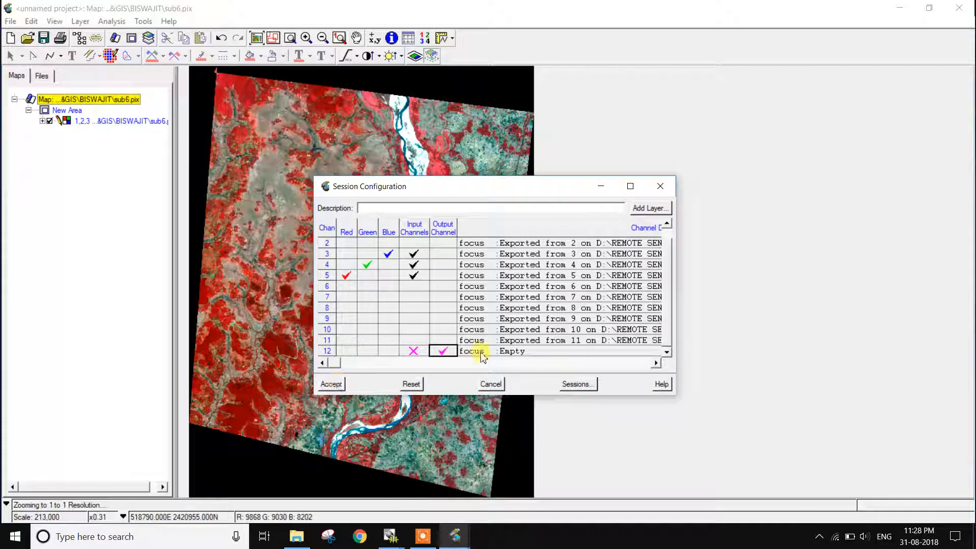
{"action": "left_click", "coordinate": [332, 385]}
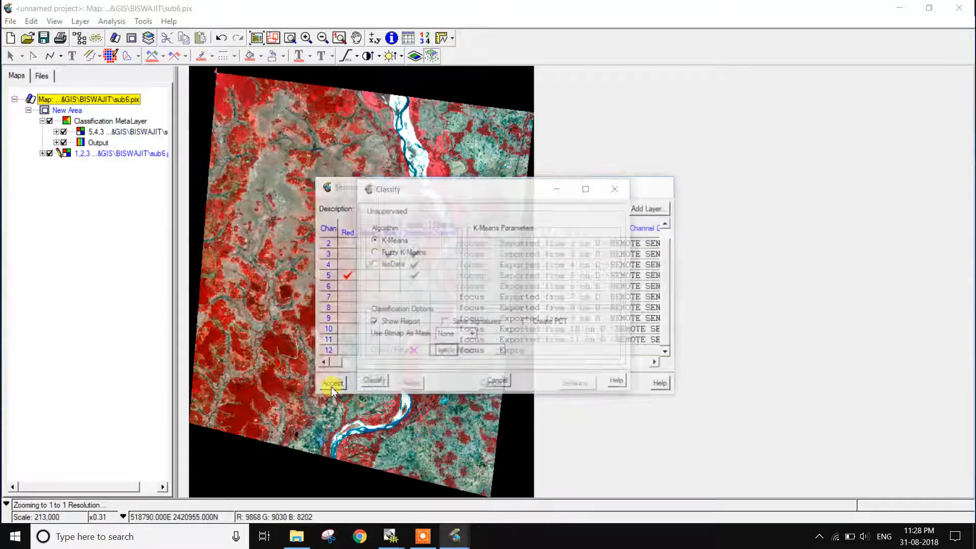
- Run the K-Means classification with a maximum of 6 classes and 3 iterations, and close its report
{"action": "left_click_drag", "start_coordinate": [477, 196], "coordinate": [679, 154]}
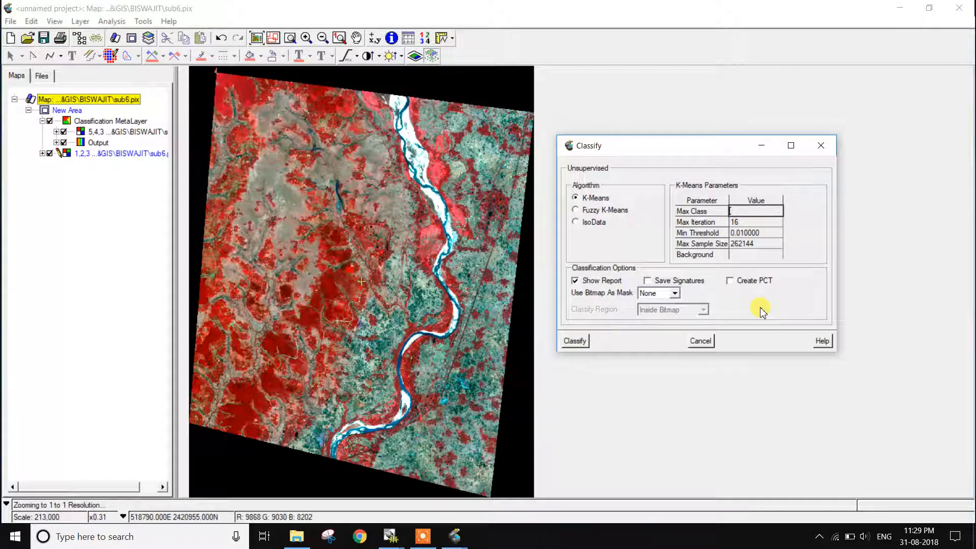
{"action": "left_click", "coordinate": [740, 222]}
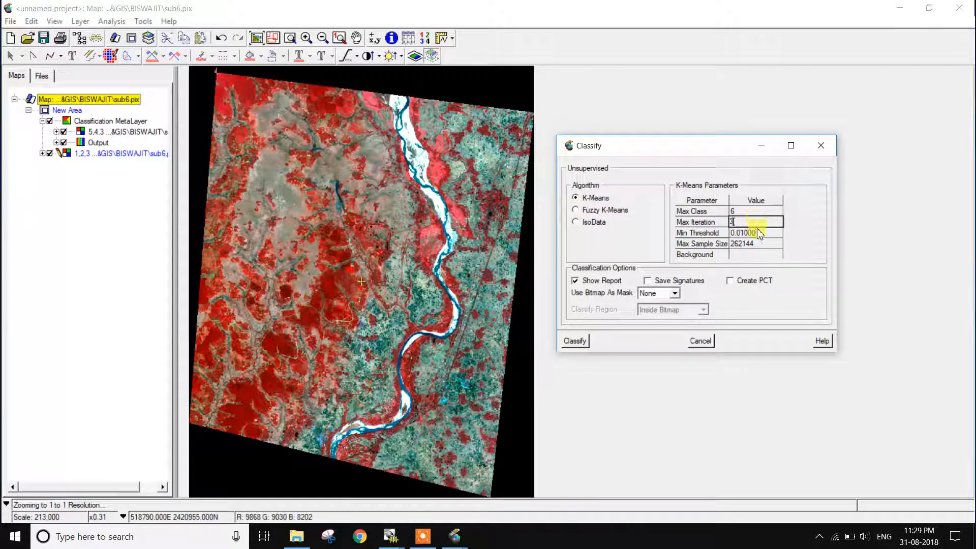
{"action": "left_click", "coordinate": [577, 342]}
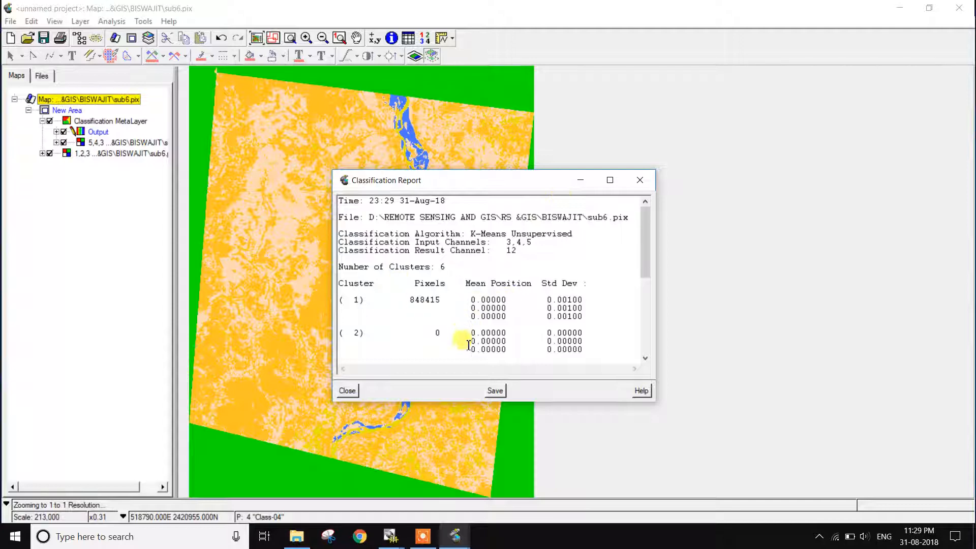
{"action": "left_click", "coordinate": [347, 391]}
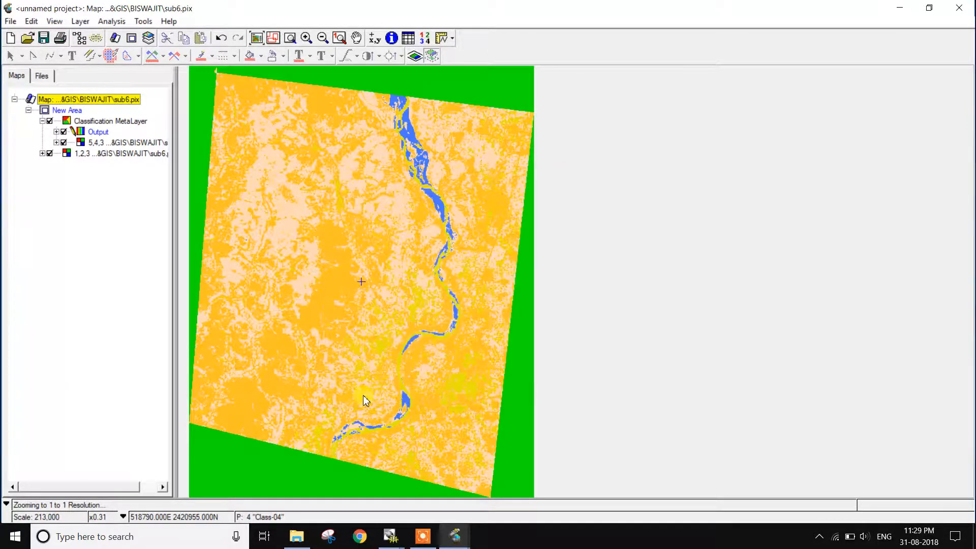
- Expand the classification output and toggle the visibility of its classes to examine what each one covers in the image
{"action": "left_click", "coordinate": [57, 132]}
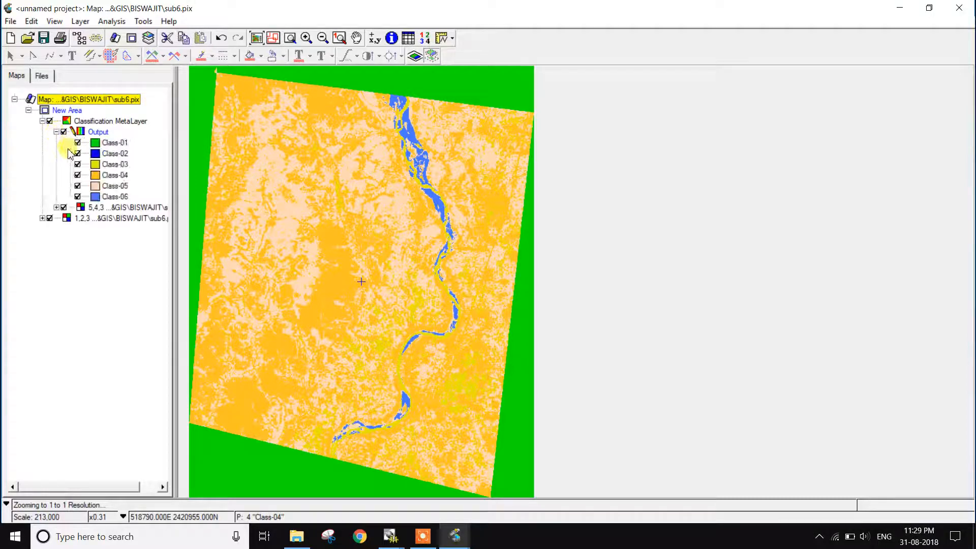
{"action": "left_click", "coordinate": [76, 144]}
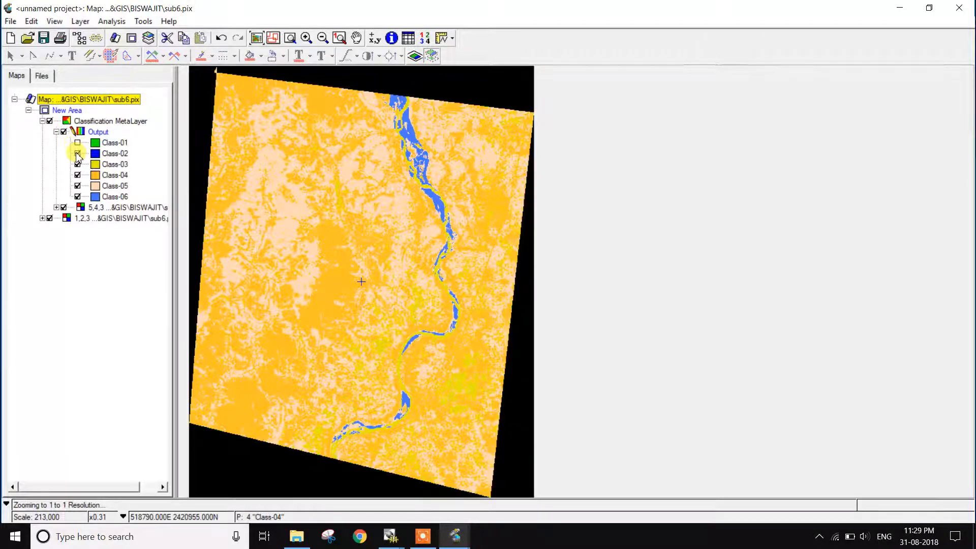
{"action": "left_click", "coordinate": [76, 143]}
{"action": "left_click", "coordinate": [77, 154]}
{"action": "left_click", "coordinate": [77, 165]}
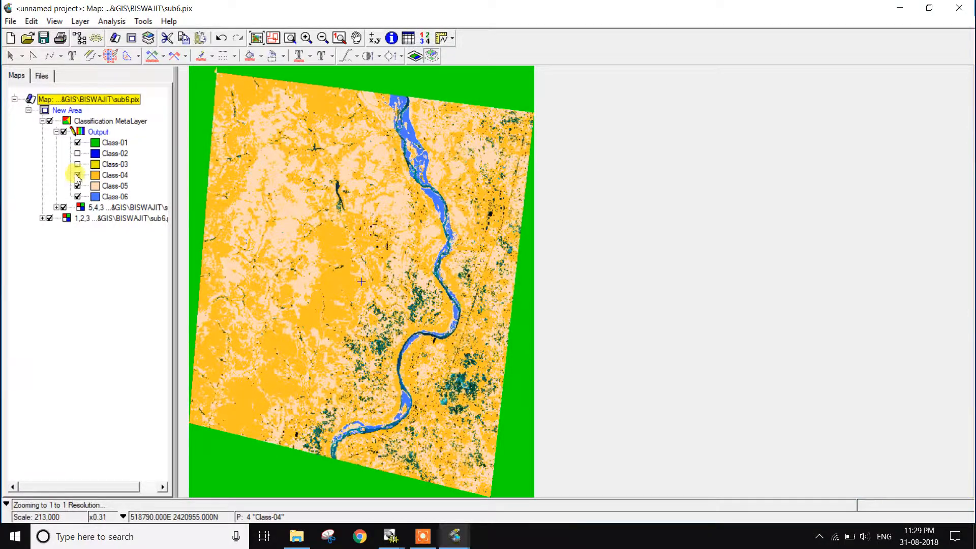
{"action": "left_click", "coordinate": [77, 175]}
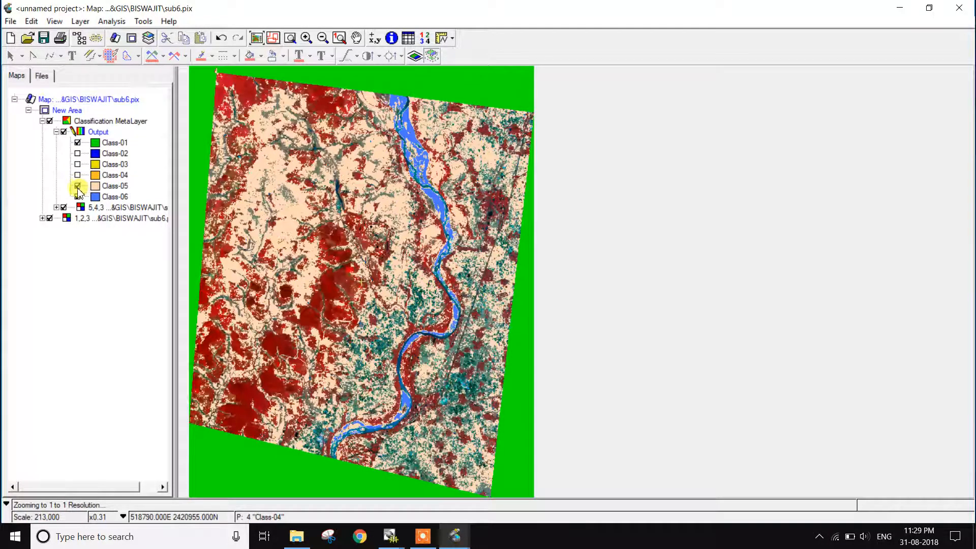
{"action": "left_click", "coordinate": [78, 187]}
{"action": "left_click", "coordinate": [77, 196]}
{"action": "left_click", "coordinate": [77, 186]}
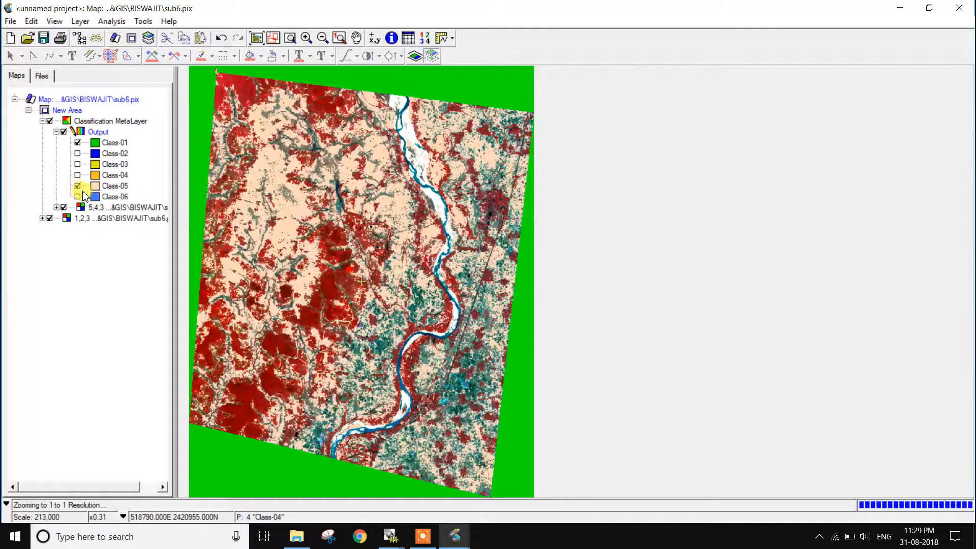
{"action": "left_click", "coordinate": [77, 197]}
{"action": "left_click", "coordinate": [77, 164]}
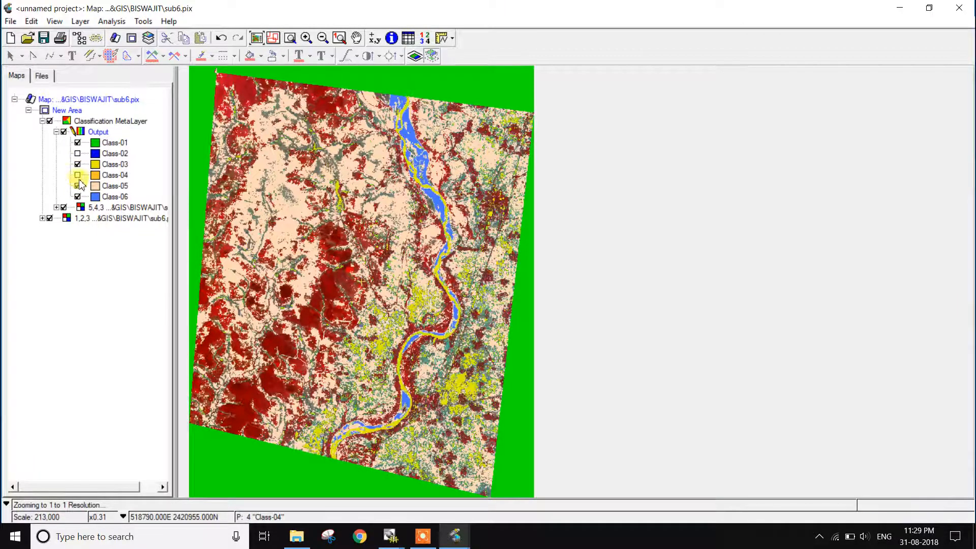
{"action": "left_click", "coordinate": [77, 175]}
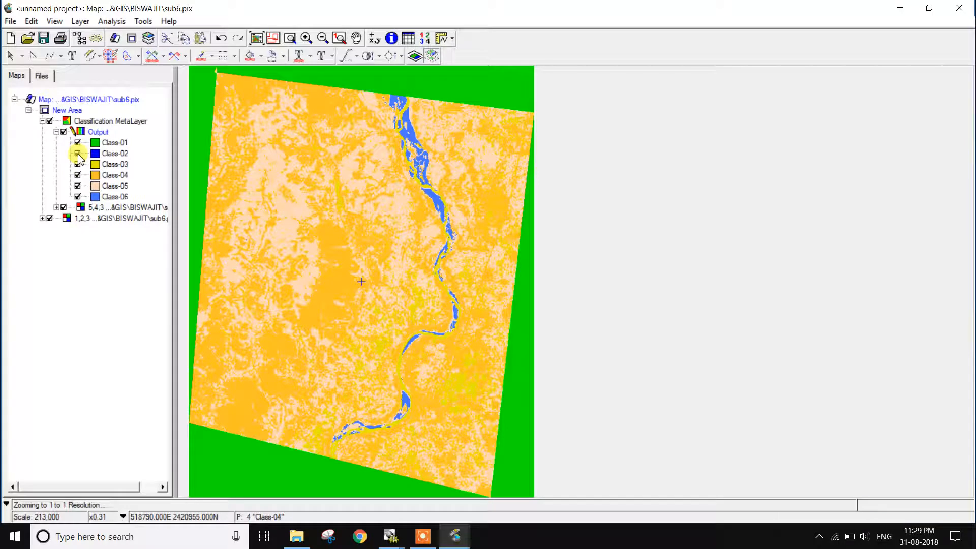
- Open Class Labelling for the sub6 file with channel 12, K-Means Unsupervised, as the input channel
{"action": "left_click", "coordinate": [118, 22]}
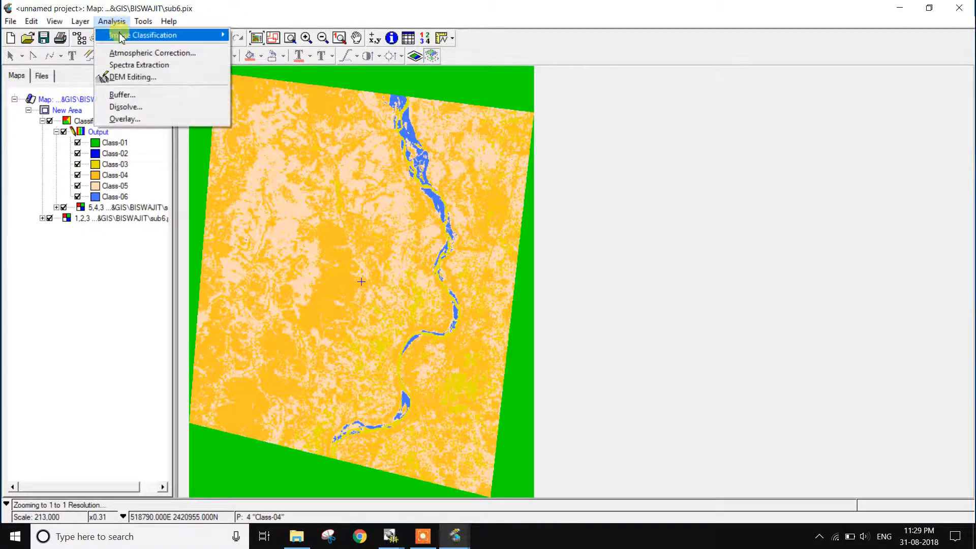
{"action": "mouse_move", "coordinate": [115, 33]}
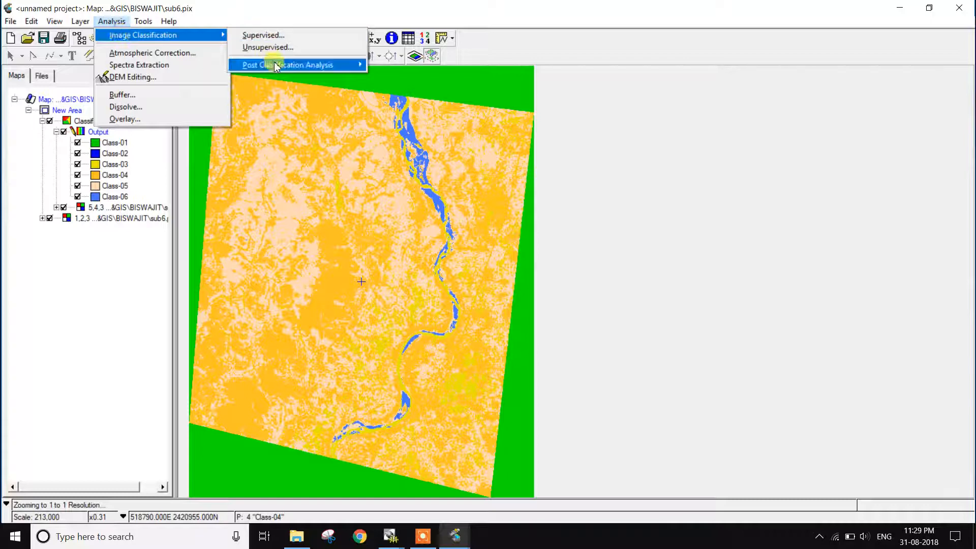
{"action": "mouse_move", "coordinate": [277, 66]}
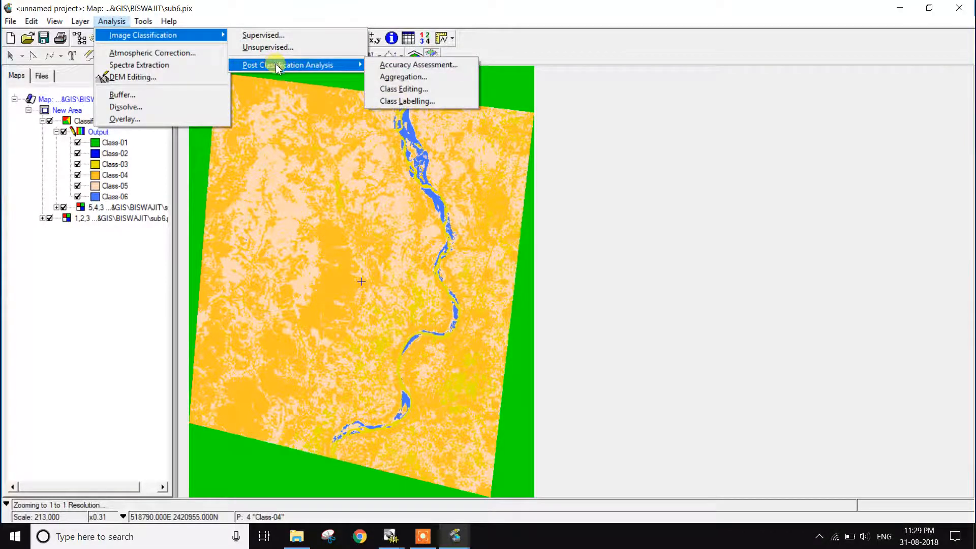
{"action": "left_click", "coordinate": [405, 102]}
{"action": "scroll", "coordinate": [191, 138], "scroll_direction": "down", "scroll_amount": 3}
{"action": "scroll", "coordinate": [189, 140], "scroll_direction": "down", "scroll_amount": 4}
{"action": "left_click", "coordinate": [131, 137]}
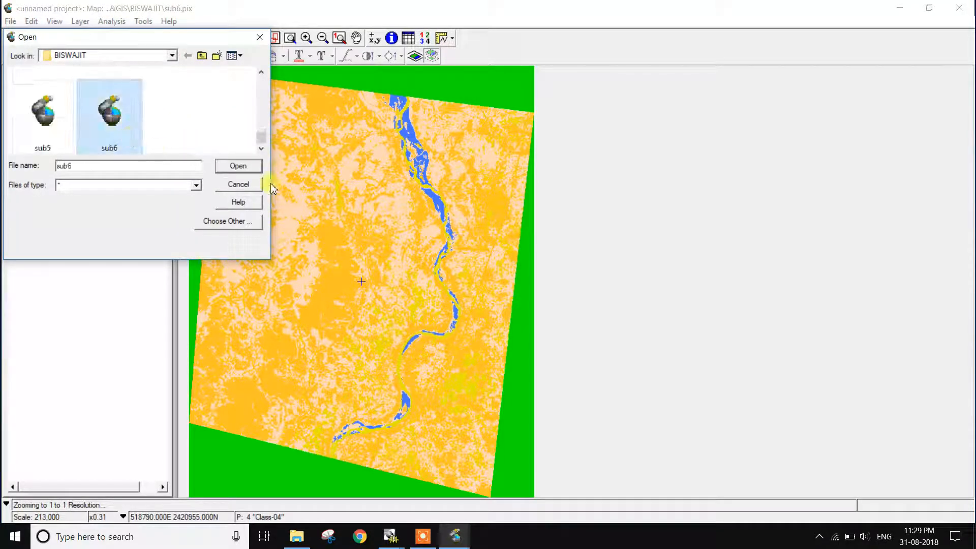
{"action": "left_click", "coordinate": [238, 168]}
{"action": "scroll", "coordinate": [498, 292], "scroll_direction": "down", "scroll_amount": 3}
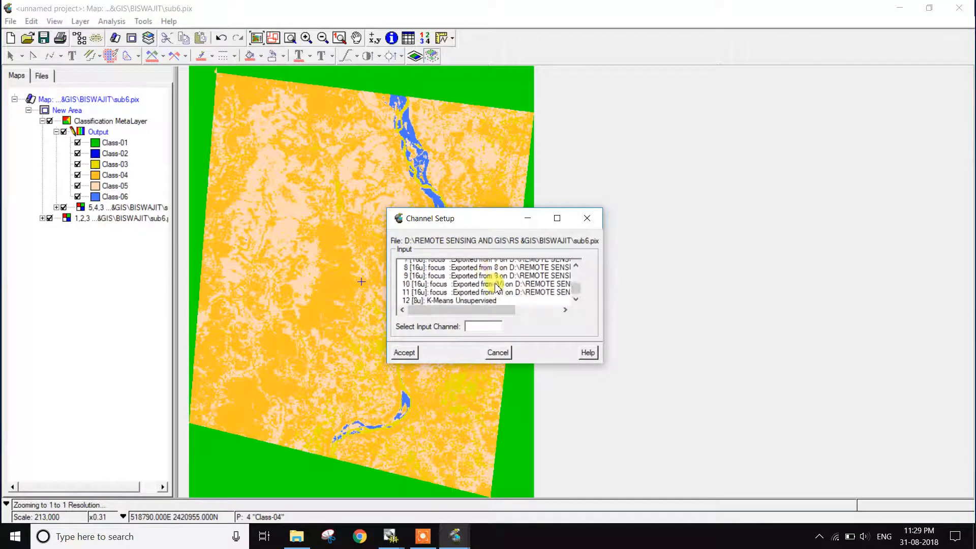
{"action": "left_click", "coordinate": [483, 297]}
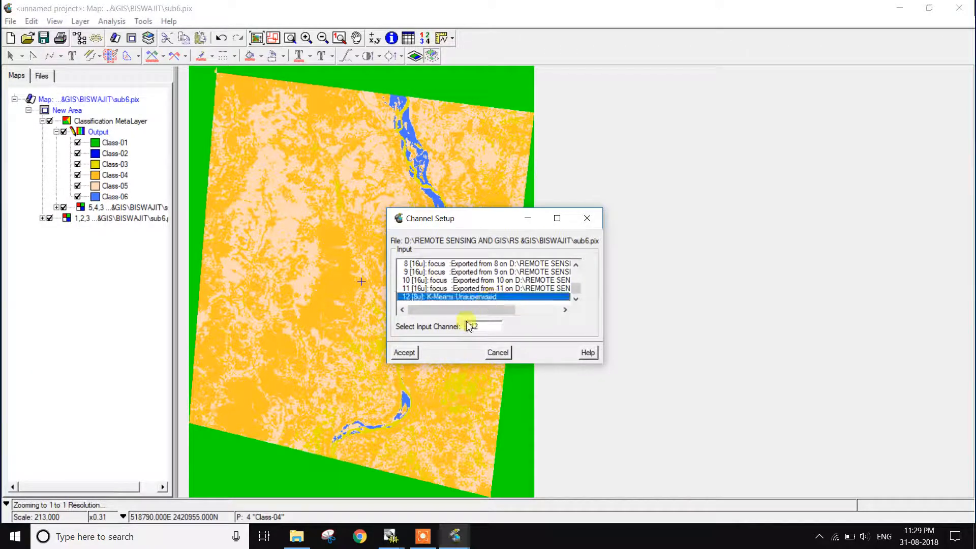
{"action": "left_click", "coordinate": [405, 353]}
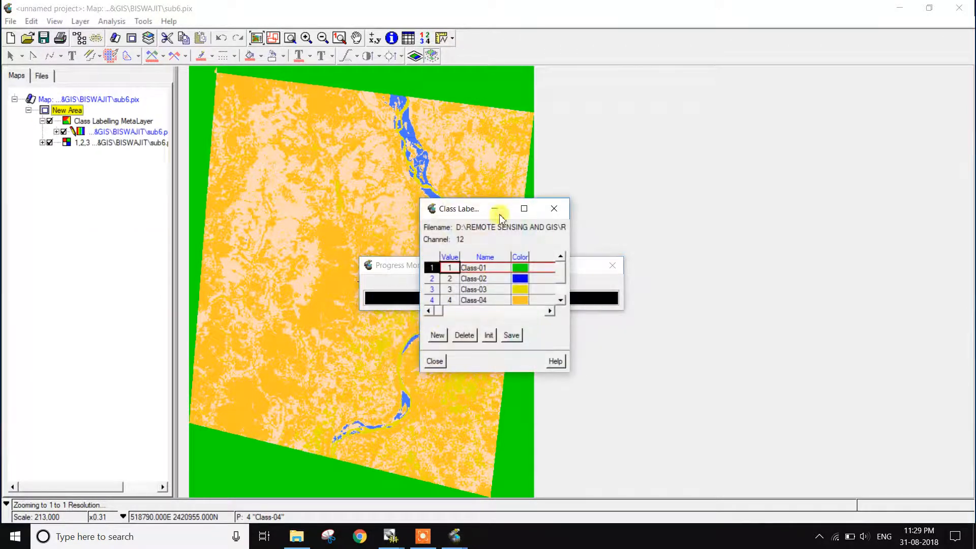
- Move the class labelling dialog clear of the image and set the color of Class-02 to dark red
{"action": "left_click_drag", "start_coordinate": [455, 213], "coordinate": [705, 175]}
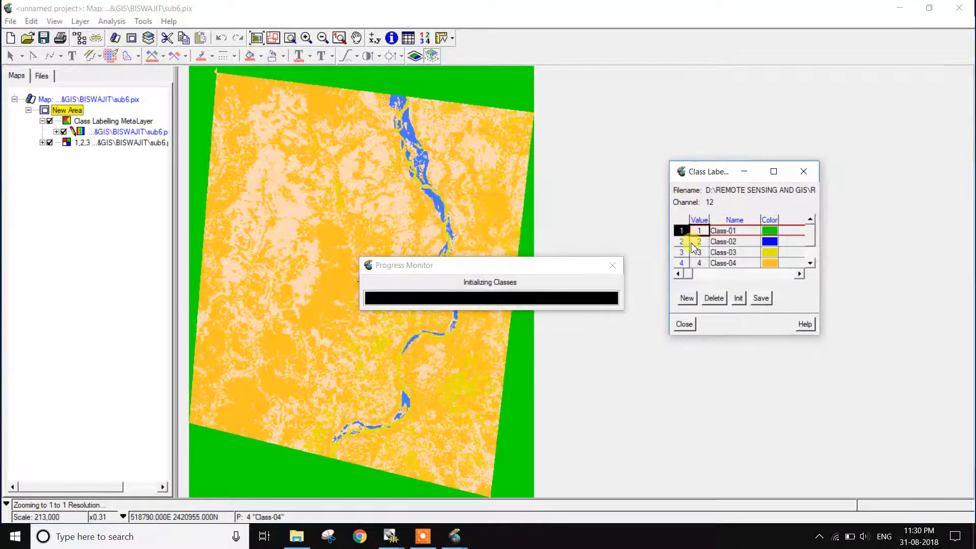
{"action": "left_click", "coordinate": [681, 244]}
{"action": "left_click", "coordinate": [767, 244]}
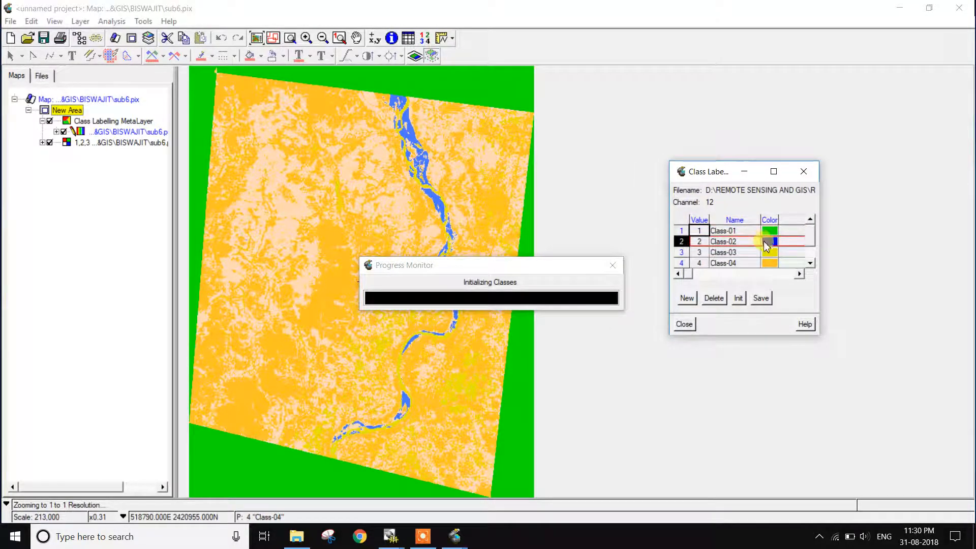
{"action": "left_click", "coordinate": [769, 247]}
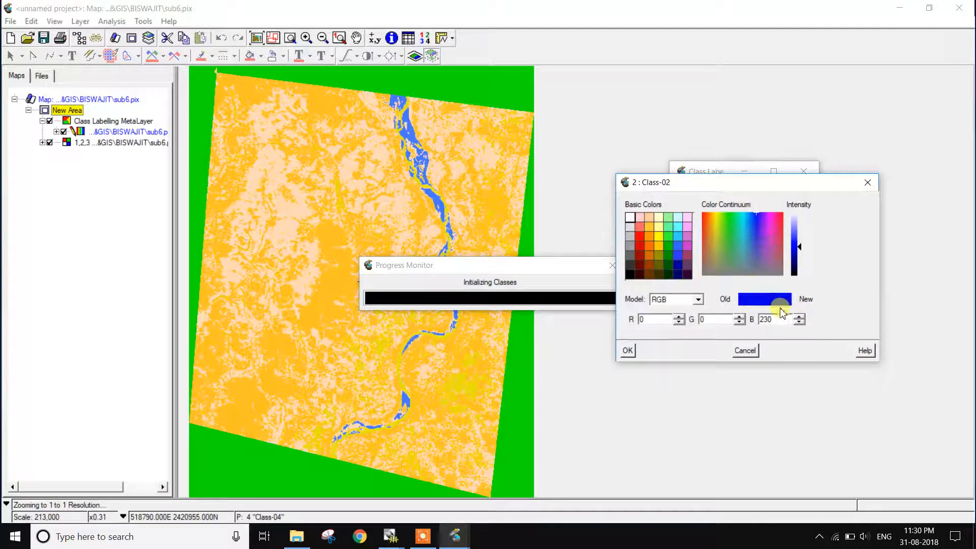
{"action": "left_click", "coordinate": [639, 258]}
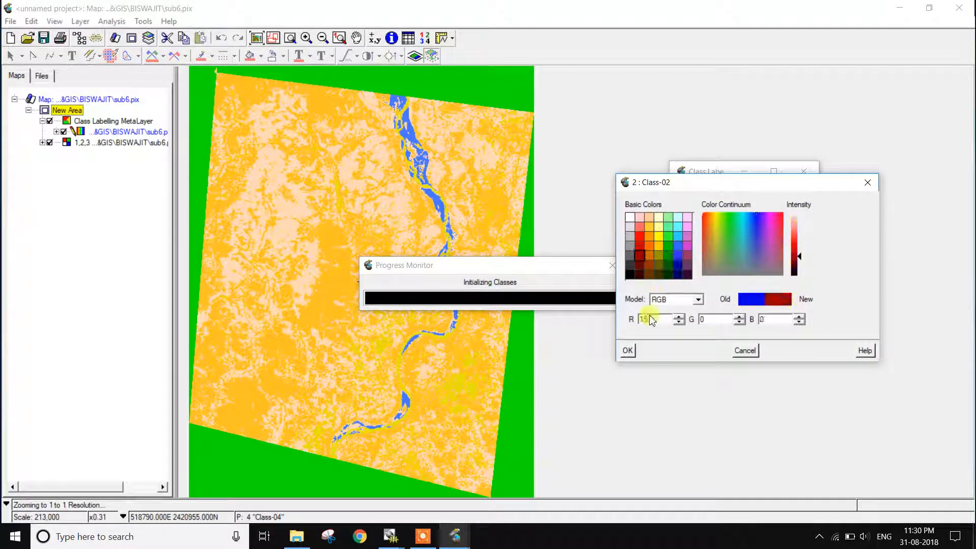
{"action": "left_click", "coordinate": [628, 350]}
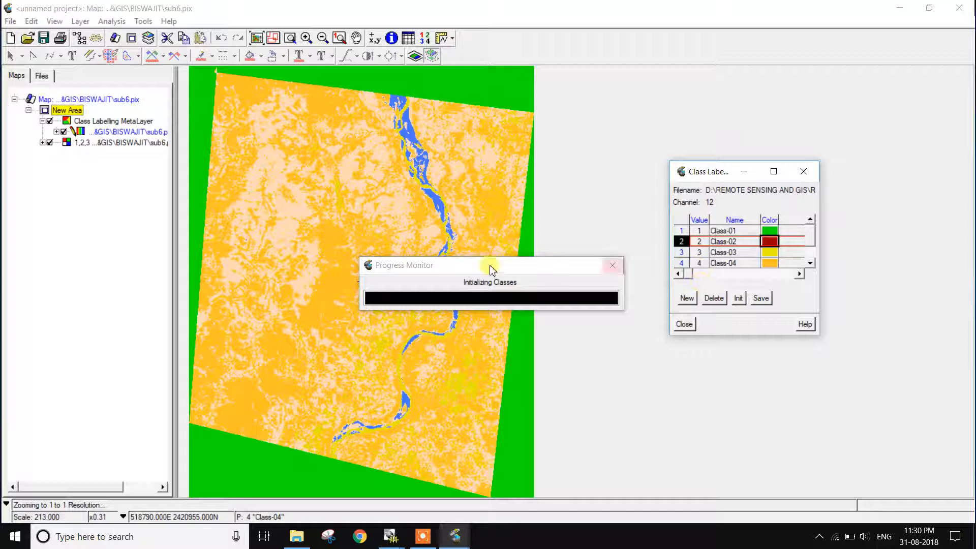
- Set the color of Class-03 to dark purple, RGB 102, 51, 102
{"action": "left_click", "coordinate": [681, 252]}
{"action": "left_click", "coordinate": [770, 255]}
{"action": "left_click", "coordinate": [688, 264]}
{"action": "left_click", "coordinate": [628, 351]}
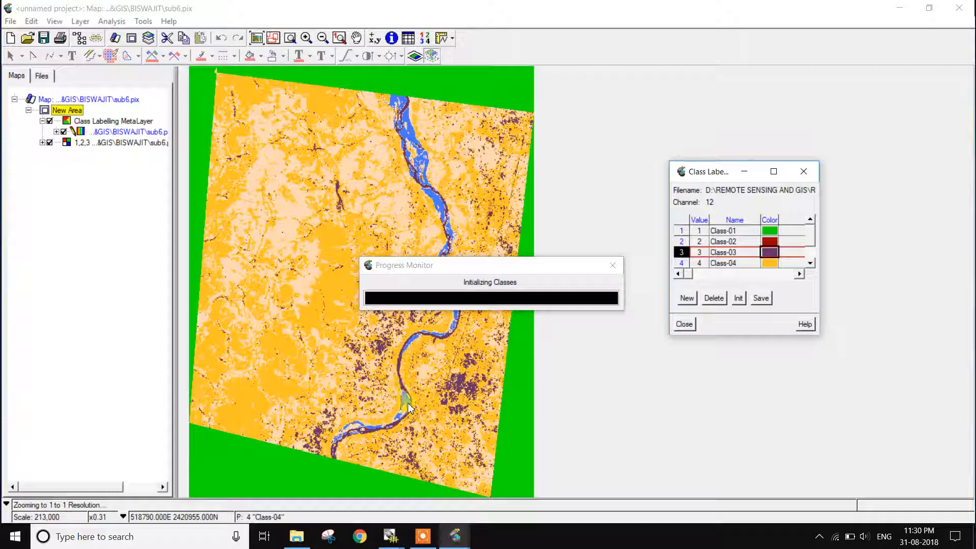
- Set the color of Class-03 to dark blue, RGB 0, 0, 102, and enter waterbody as its description
{"action": "double_click", "coordinate": [769, 252]}
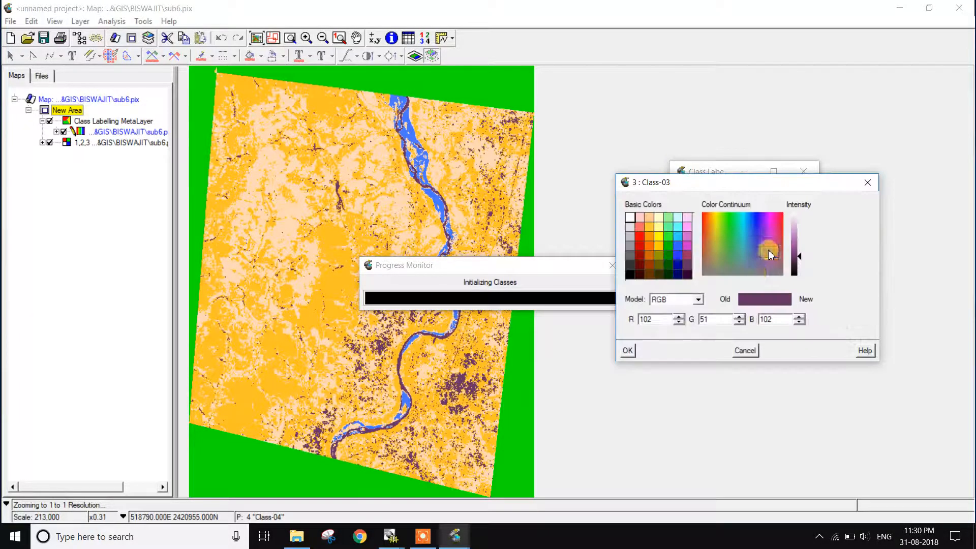
{"action": "left_click", "coordinate": [678, 269]}
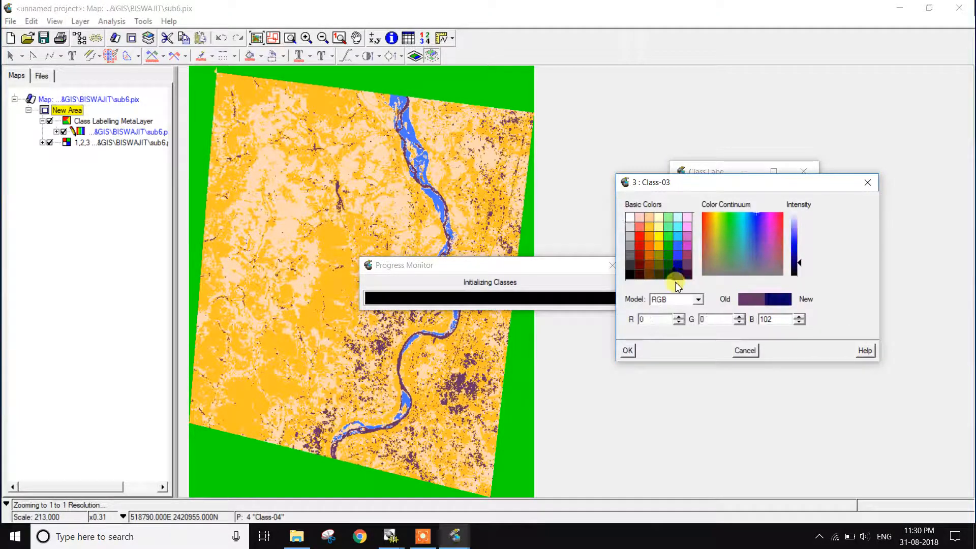
{"action": "left_click", "coordinate": [628, 351]}
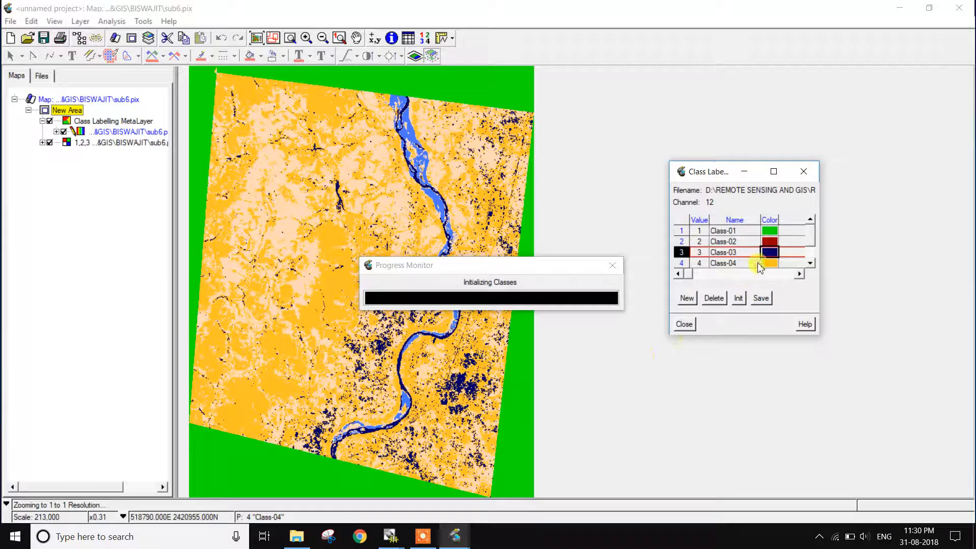
{"action": "left_click", "coordinate": [790, 252]}
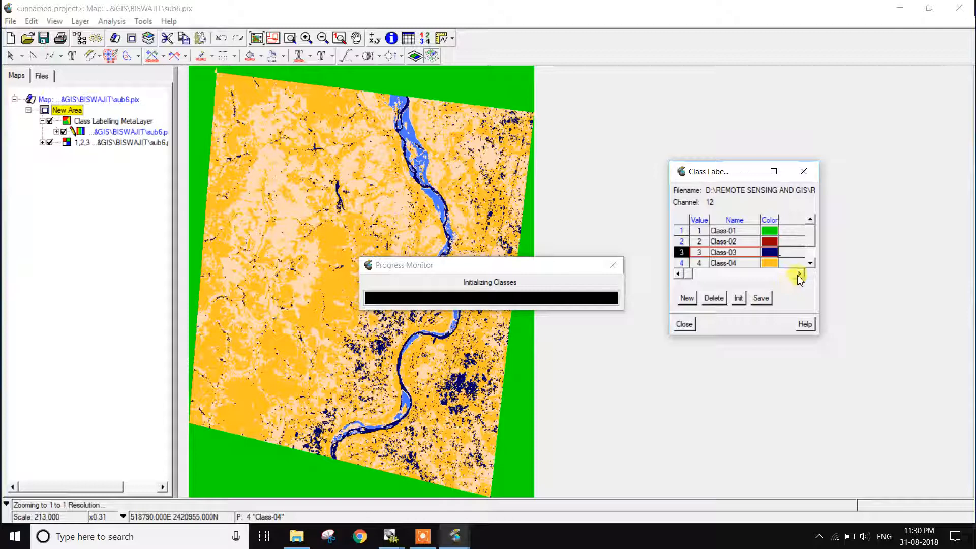
{"action": "left_click", "coordinate": [799, 274]}
{"action": "left_click", "coordinate": [800, 275]}
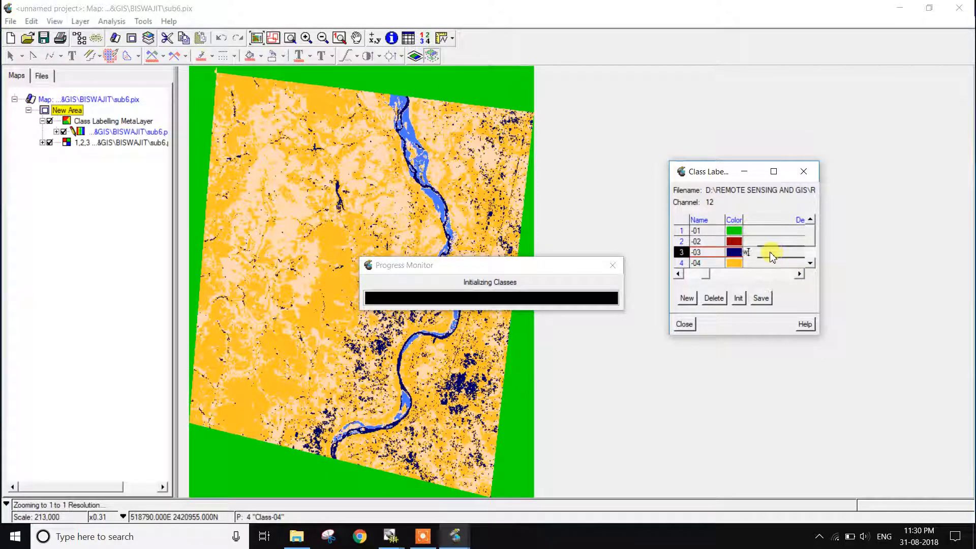
{"action": "type", "text": "waterbody"}
- Set the color of Class-02 to green
{"action": "double_click", "coordinate": [684, 242]}
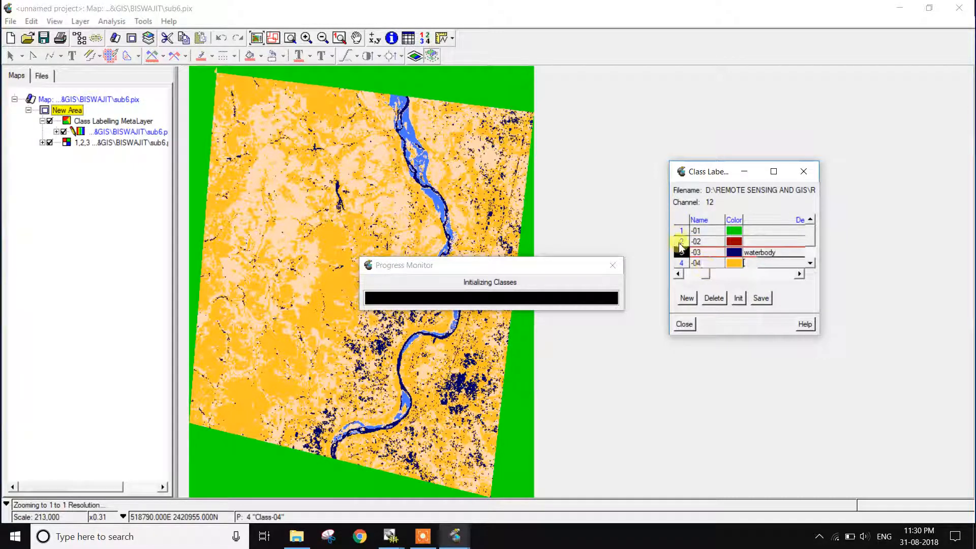
{"action": "double_click", "coordinate": [733, 241]}
{"action": "left_click", "coordinate": [668, 248]}
{"action": "left_click", "coordinate": [628, 350]}
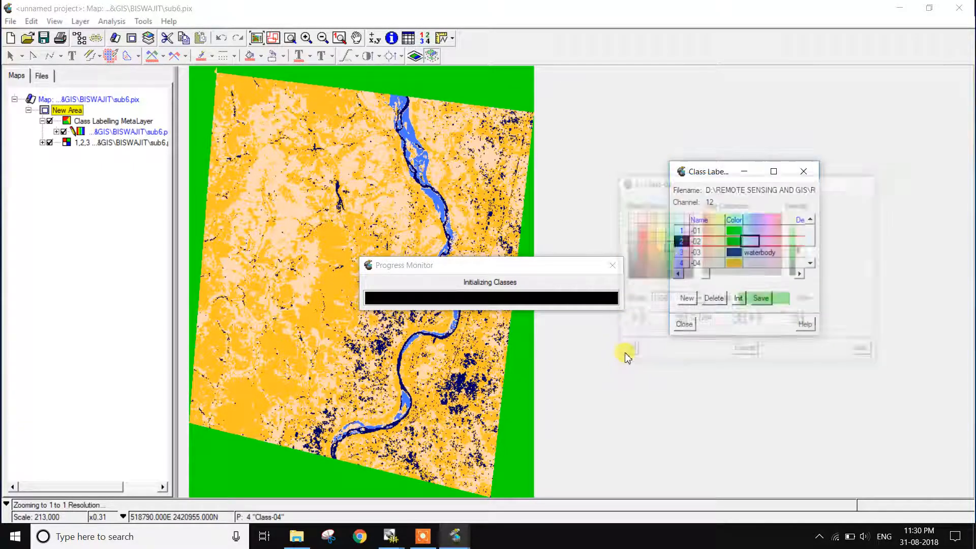
- Set the color of Class-04 to dark green, RGB 0, 51, 0, and enter "dences forest" as its description
{"action": "left_click", "coordinate": [682, 263]}
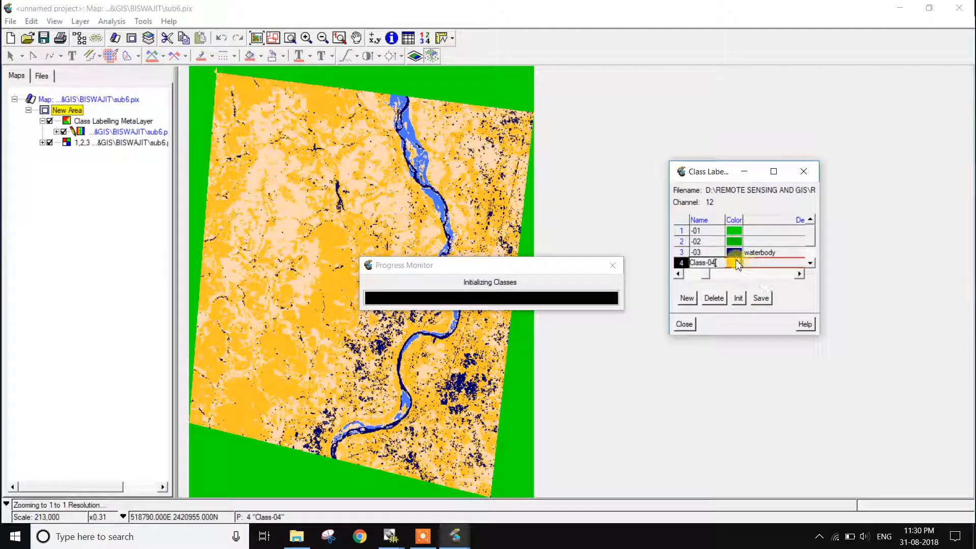
{"action": "double_click", "coordinate": [730, 263]}
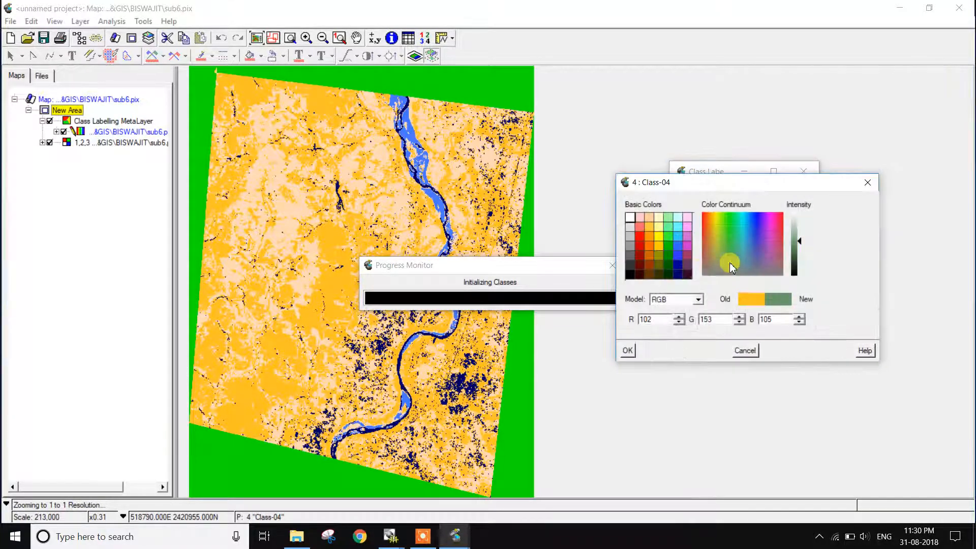
{"action": "left_click", "coordinate": [671, 277]}
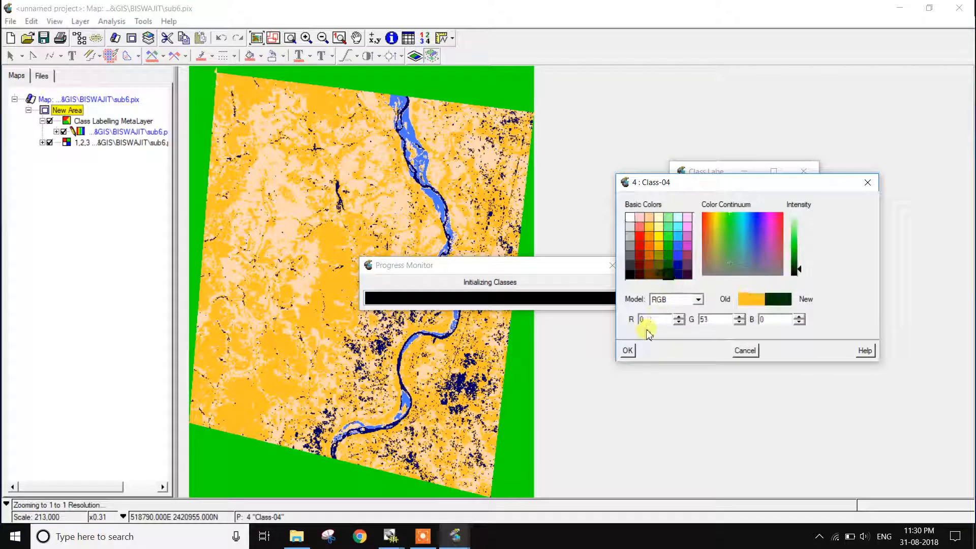
{"action": "left_click", "coordinate": [628, 351]}
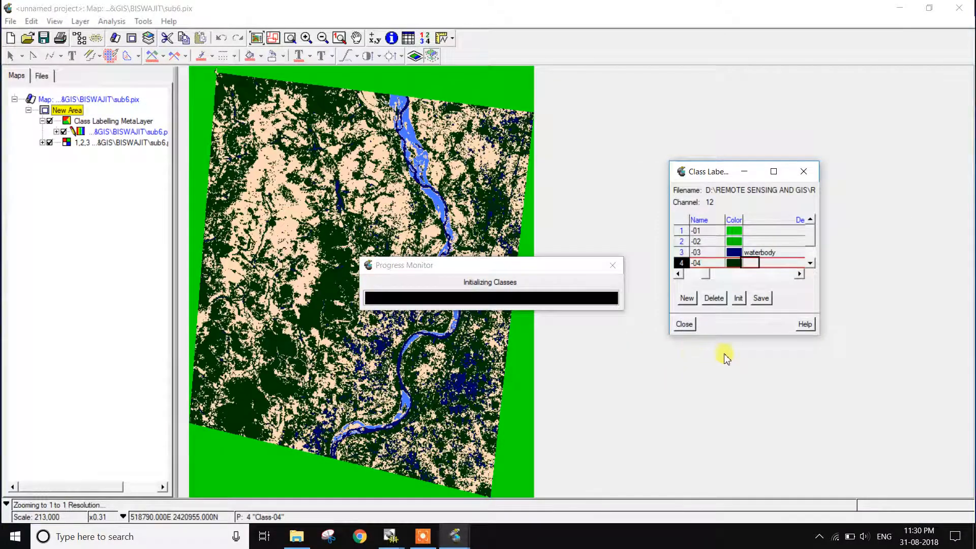
{"action": "left_click", "coordinate": [766, 264]}
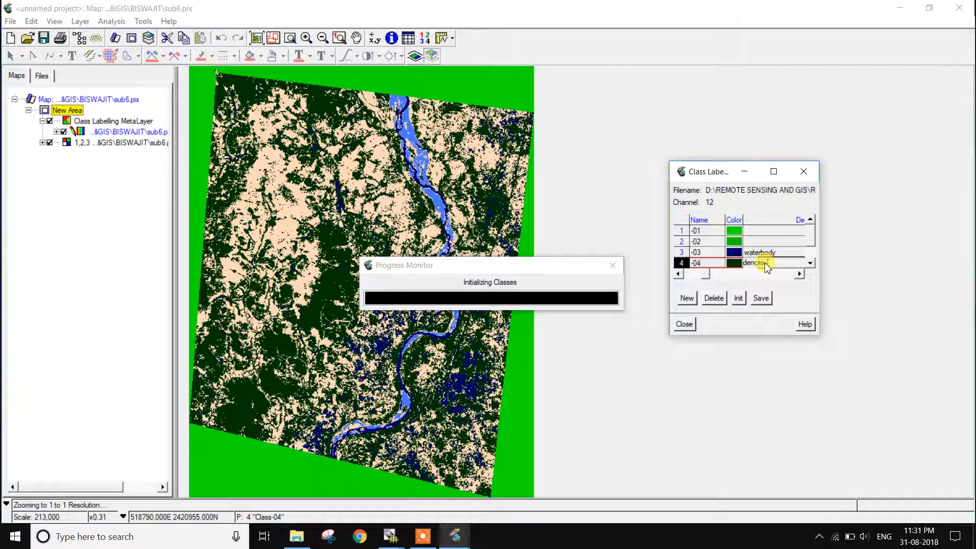
{"action": "type", "text": "dences forest"}
{"action": "key", "text": "Return"}
- Enter fellowland as the description of Class-05
{"action": "left_click", "coordinate": [682, 263]}
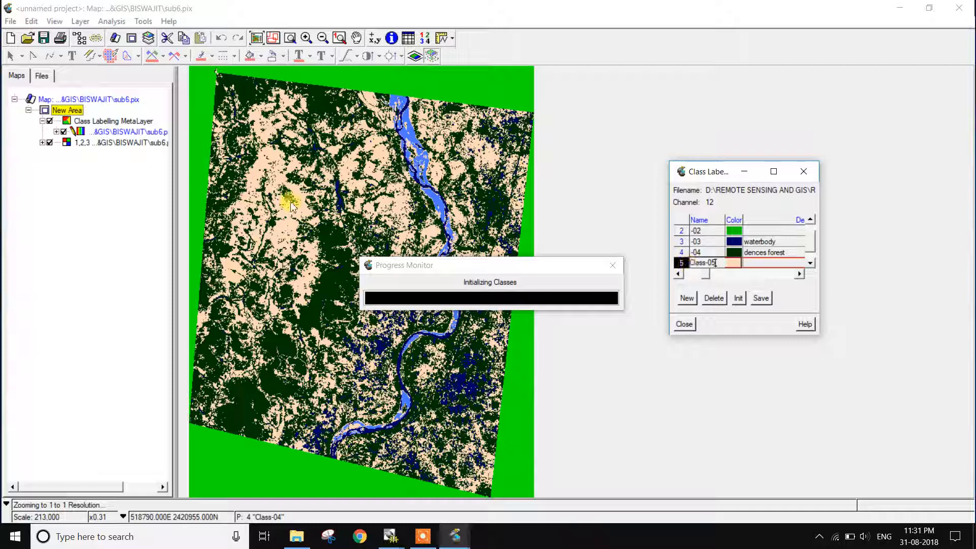
{"action": "left_click", "coordinate": [765, 264]}
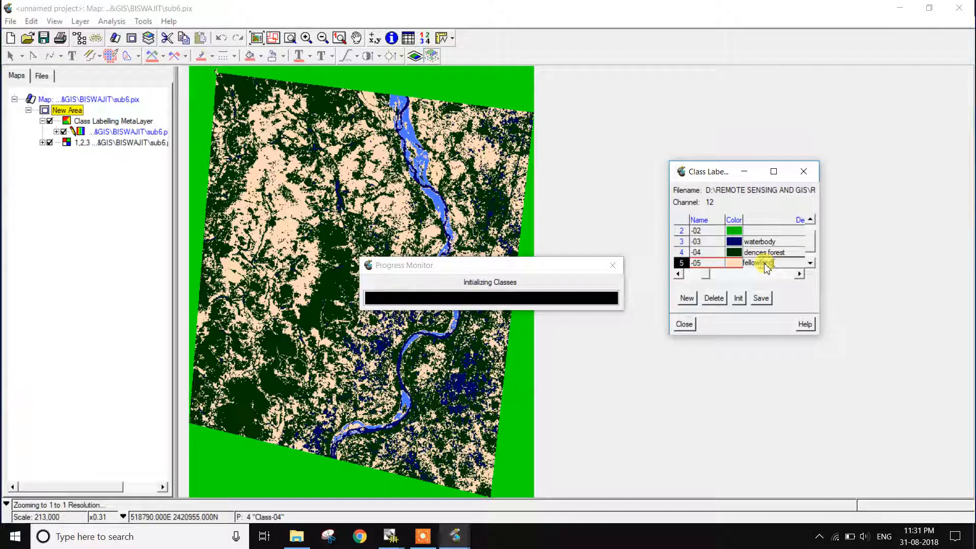
{"action": "key", "text": "Return"}
- Set the color of Class-06 to white, RGB 255, 255, 255, and describe the class as sand
{"action": "left_click", "coordinate": [680, 264]}
{"action": "double_click", "coordinate": [731, 264]}
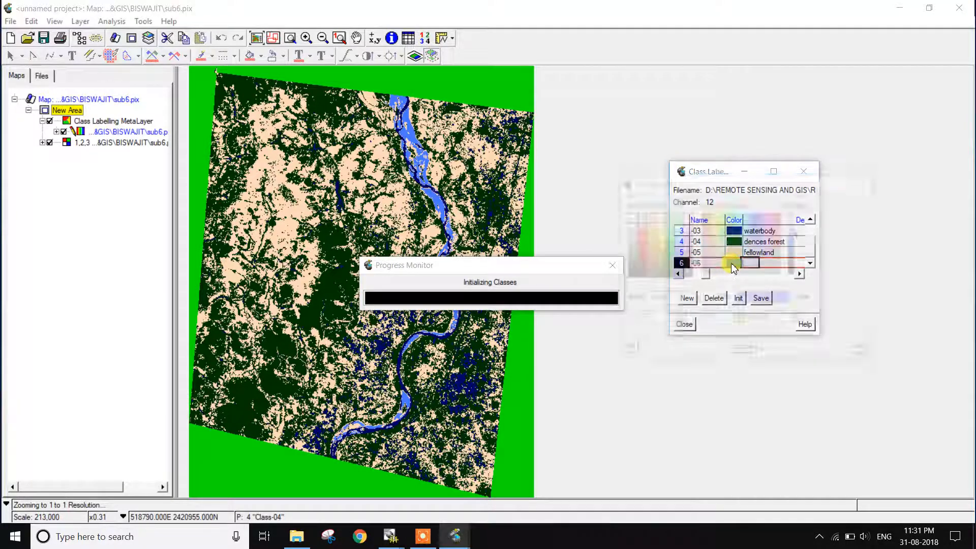
{"action": "left_click", "coordinate": [638, 227]}
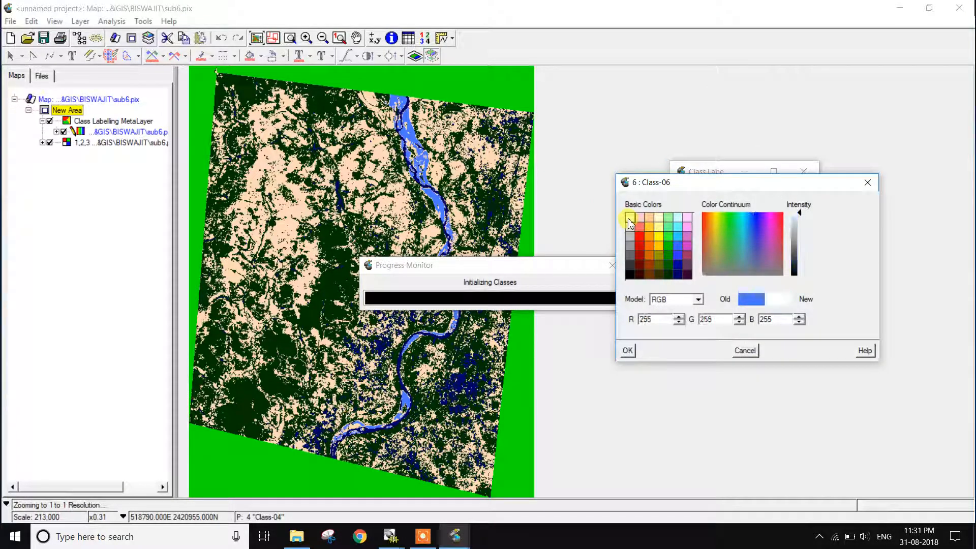
{"action": "left_click", "coordinate": [628, 350]}
{"action": "left_click", "coordinate": [767, 264]}
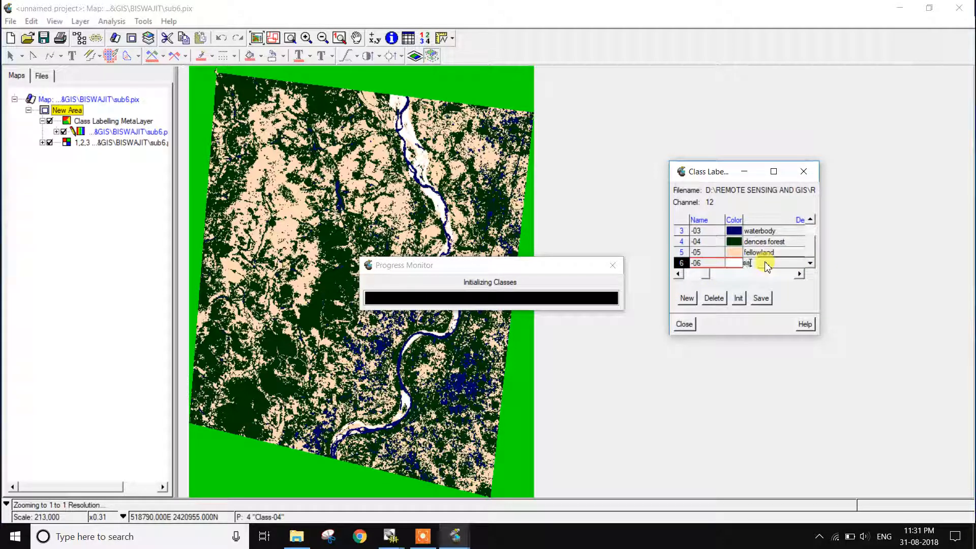
{"action": "type", "text": "sanj"}
{"action": "key", "text": "Return"}
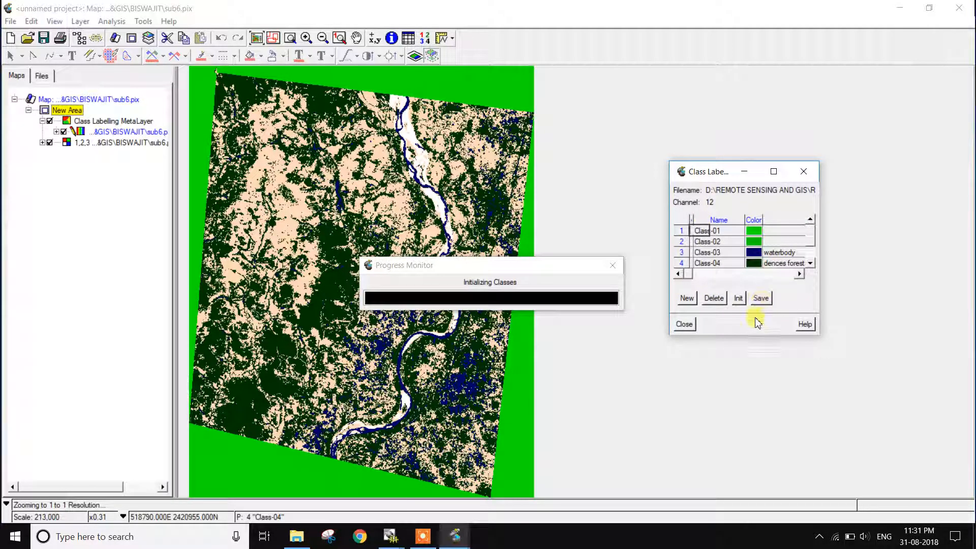
- Save the class labels and close the class labelling dialog
{"action": "left_click", "coordinate": [759, 299]}
{"action": "left_click", "coordinate": [732, 279]}
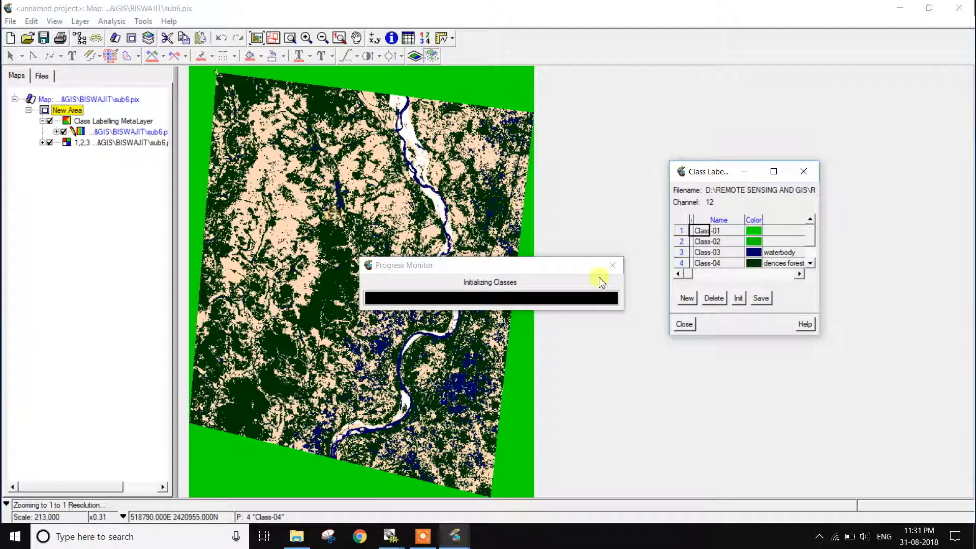
{"action": "left_click", "coordinate": [685, 324]}
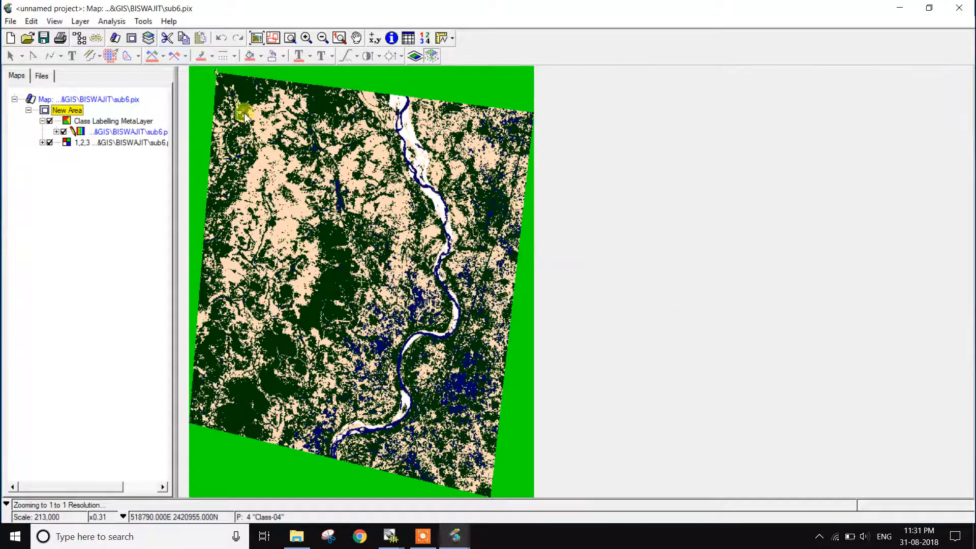
- Open post-classification Class Editing for the sub6 file
{"action": "left_click", "coordinate": [116, 24]}
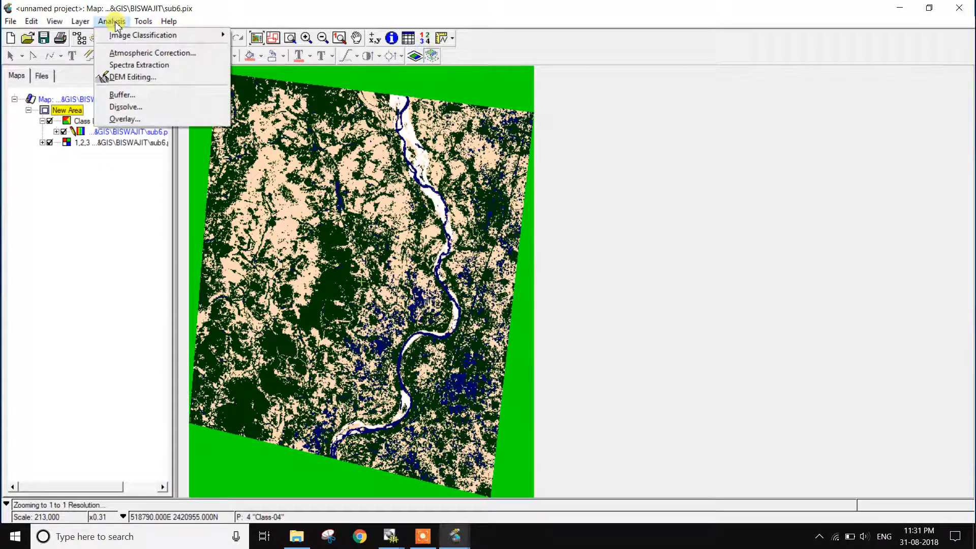
{"action": "mouse_move", "coordinate": [123, 41]}
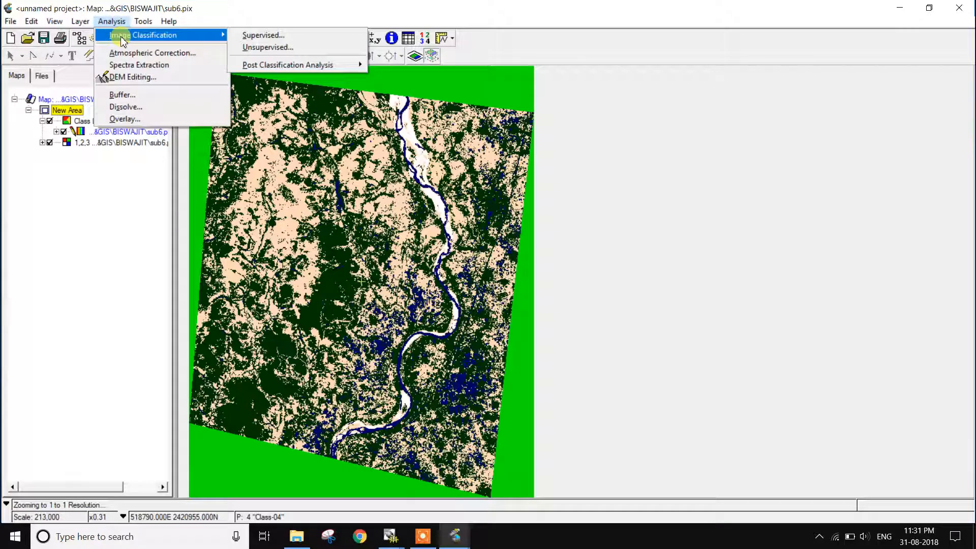
{"action": "mouse_move", "coordinate": [270, 65]}
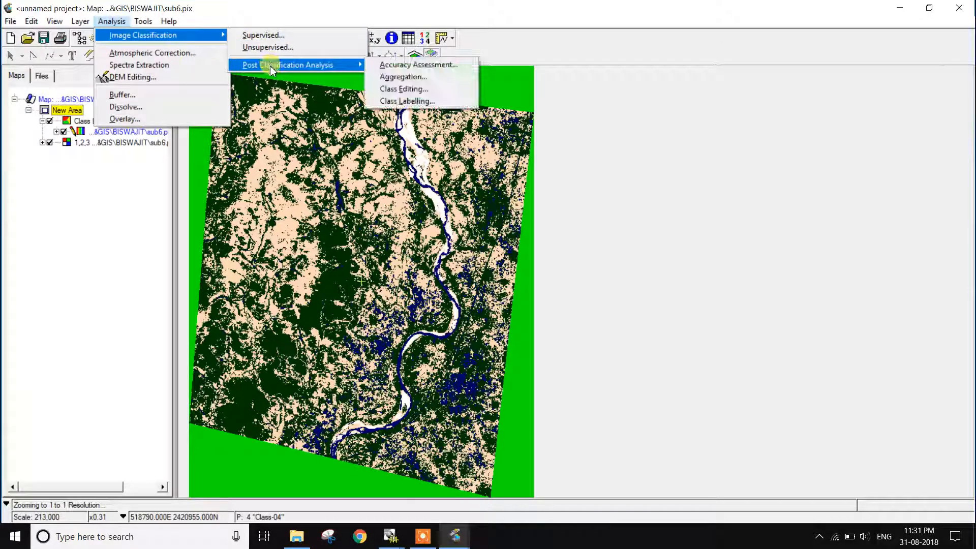
{"action": "left_click", "coordinate": [401, 89]}
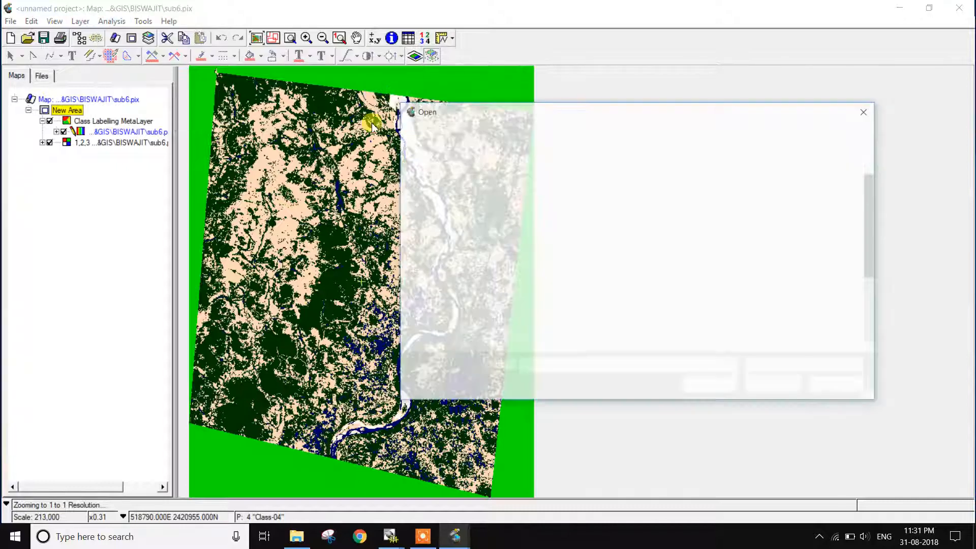
{"action": "scroll", "coordinate": [560, 311], "scroll_direction": "down", "scroll_amount": 2}
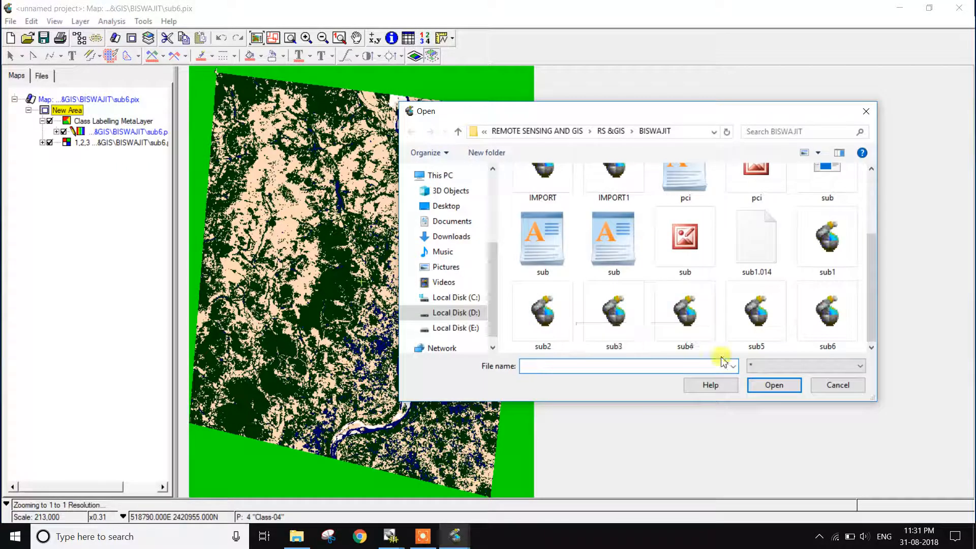
{"action": "left_click", "coordinate": [846, 342]}
{"action": "left_click", "coordinate": [774, 385]}
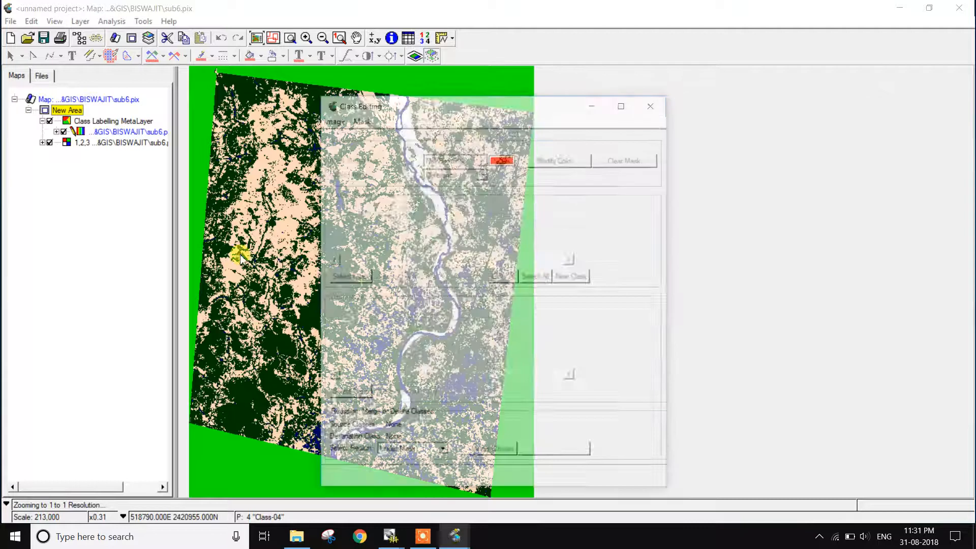
- Load channel 12, K-Means Unsupervised, as the classified image for class editing and move the dialog clear of the map
{"action": "left_click", "coordinate": [332, 120]}
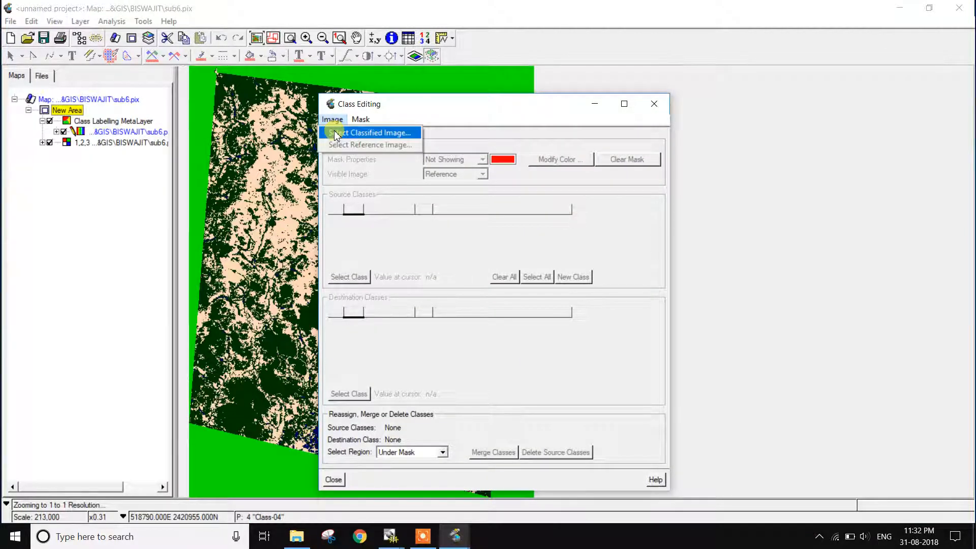
{"action": "left_click", "coordinate": [335, 133]}
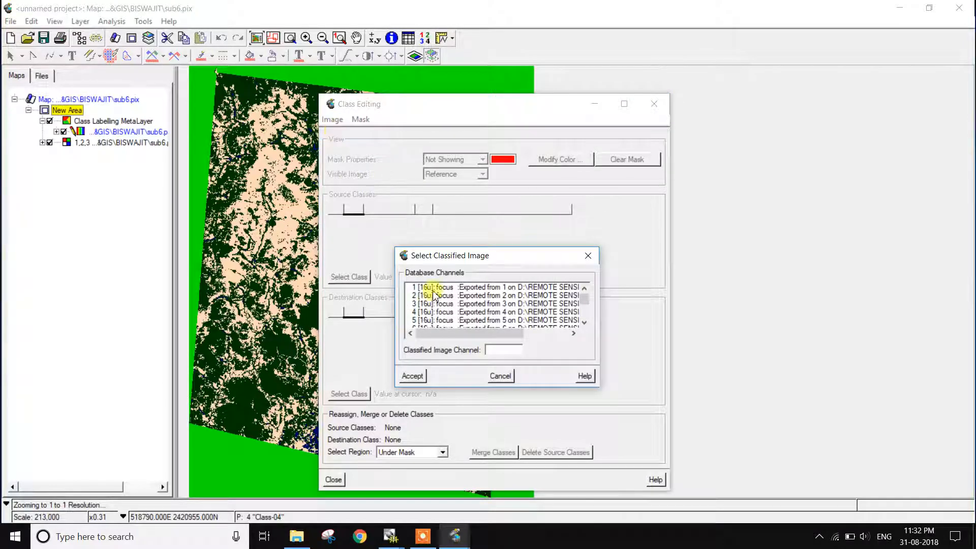
{"action": "scroll", "coordinate": [457, 310], "scroll_direction": "down", "scroll_amount": 3}
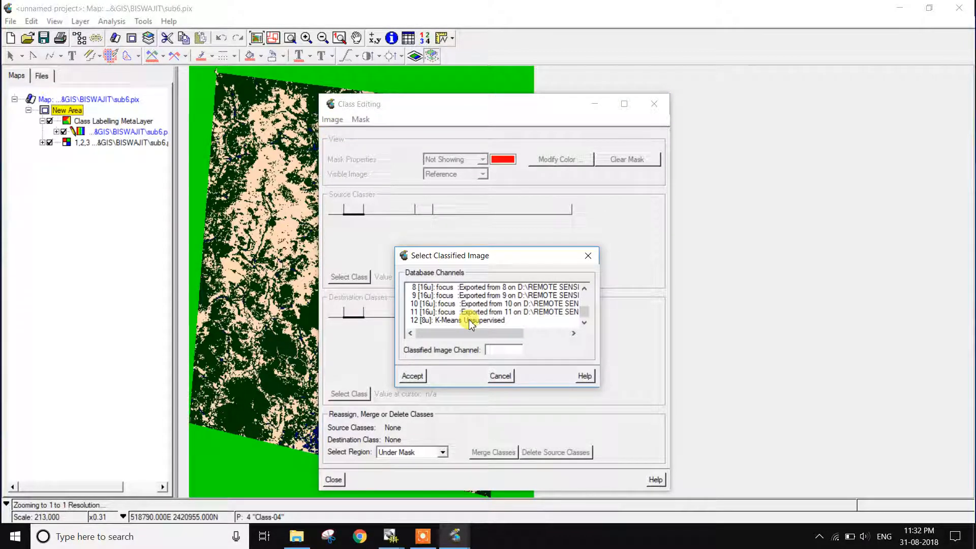
{"action": "left_click", "coordinate": [470, 322]}
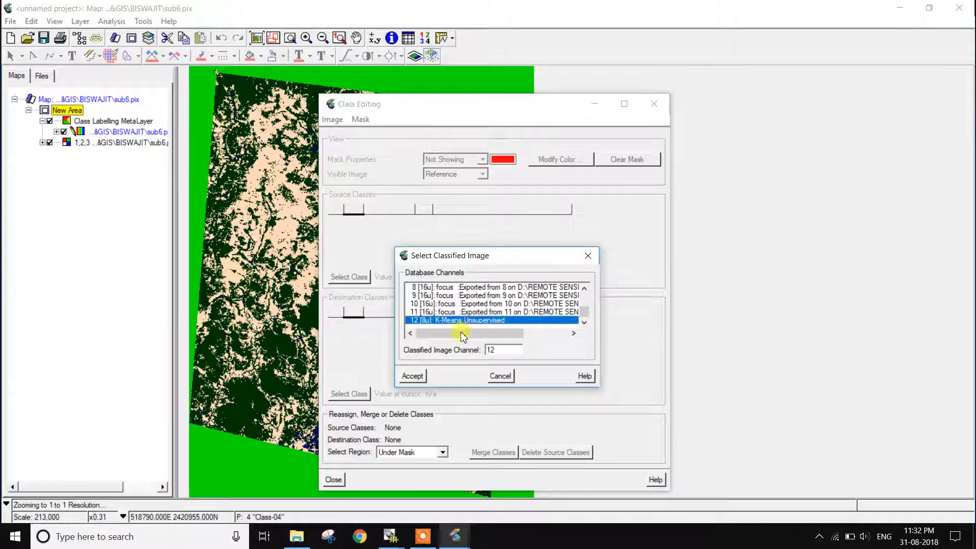
{"action": "left_click", "coordinate": [413, 376]}
{"action": "left_click_drag", "start_coordinate": [478, 110], "coordinate": [754, 72]}
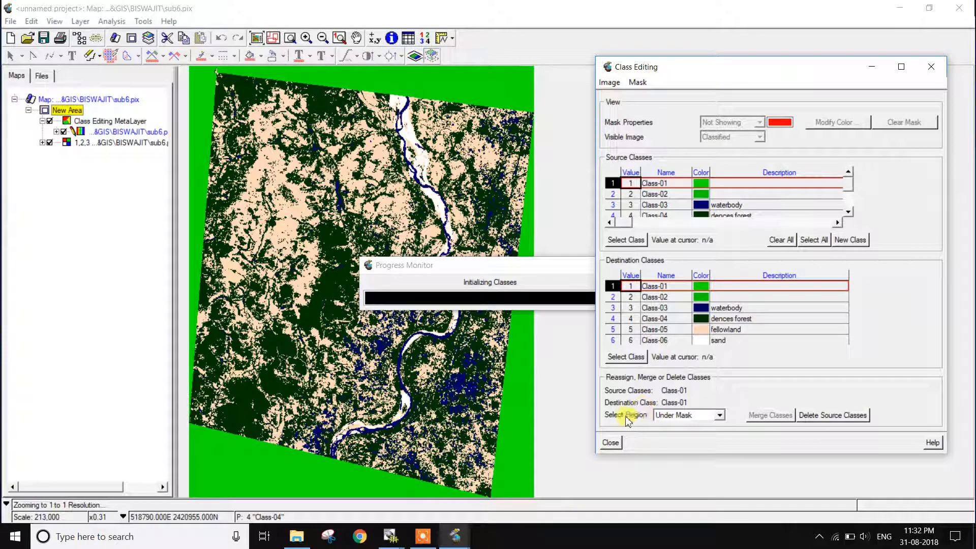
- Merge source Class-02 into destination Class-03 (waterbody) over the entire file
{"action": "left_click", "coordinate": [662, 415]}
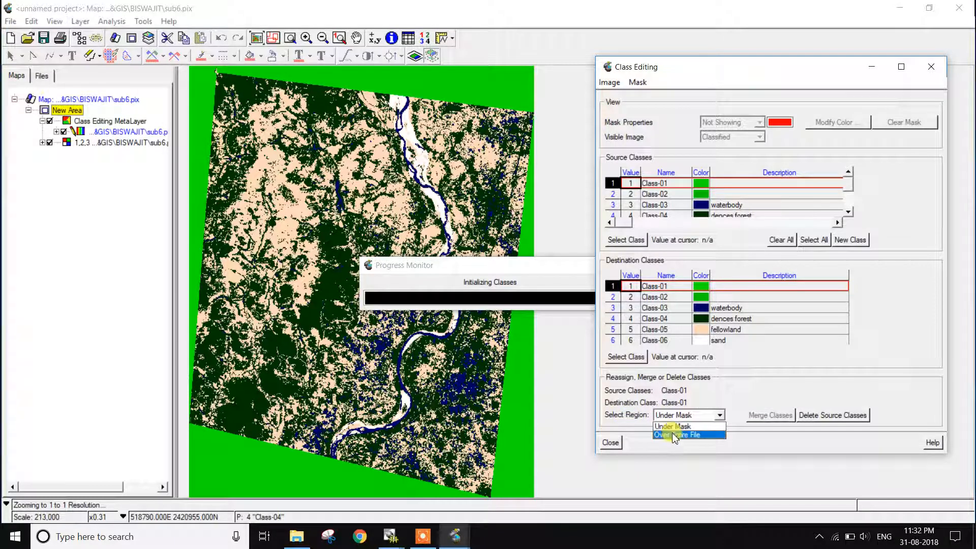
{"action": "left_click", "coordinate": [674, 436]}
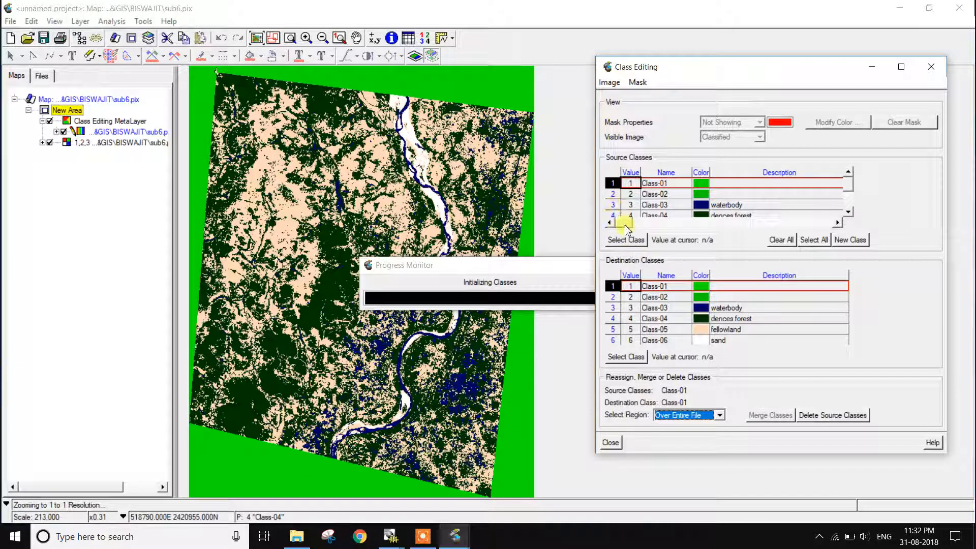
{"action": "left_click", "coordinate": [613, 194]}
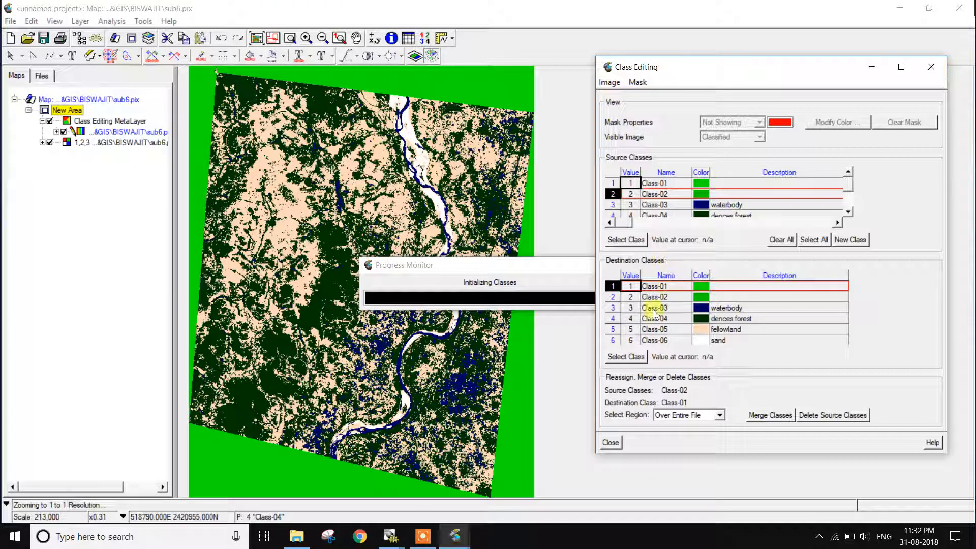
{"action": "left_click", "coordinate": [614, 308]}
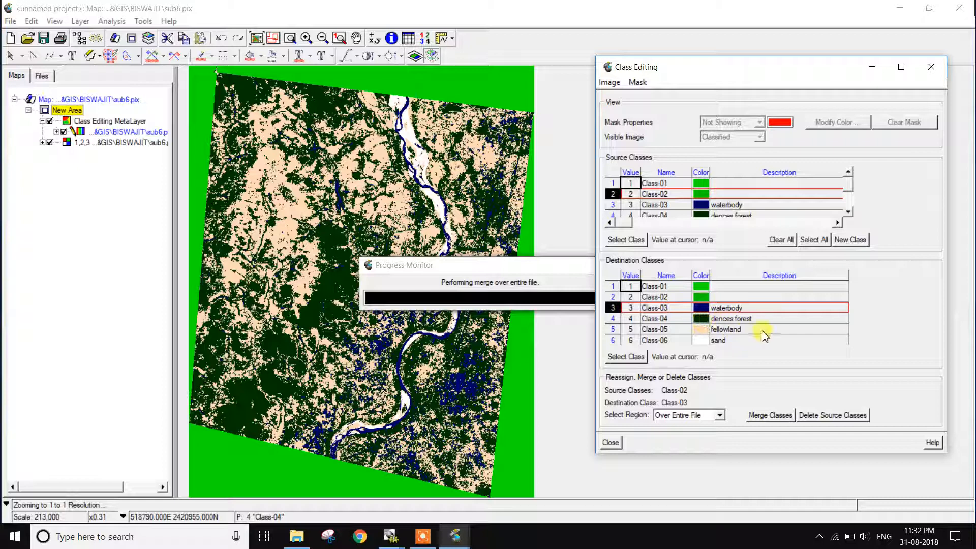
- Add a new class, and set Class-02 as the merge source and Class-03 (waterbody) as the destination
{"action": "left_click", "coordinate": [848, 240]}
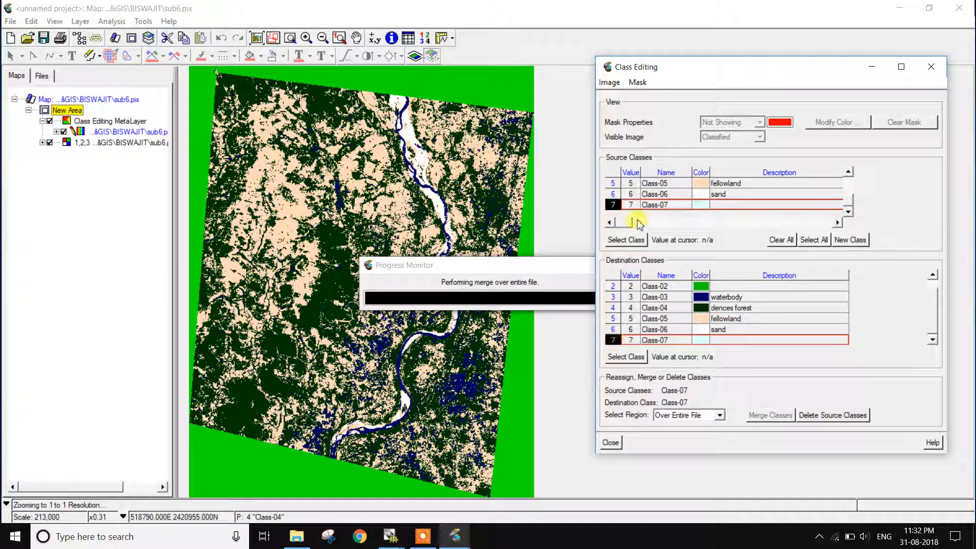
{"action": "left_click_drag", "start_coordinate": [848, 203], "coordinate": [841, 194]}
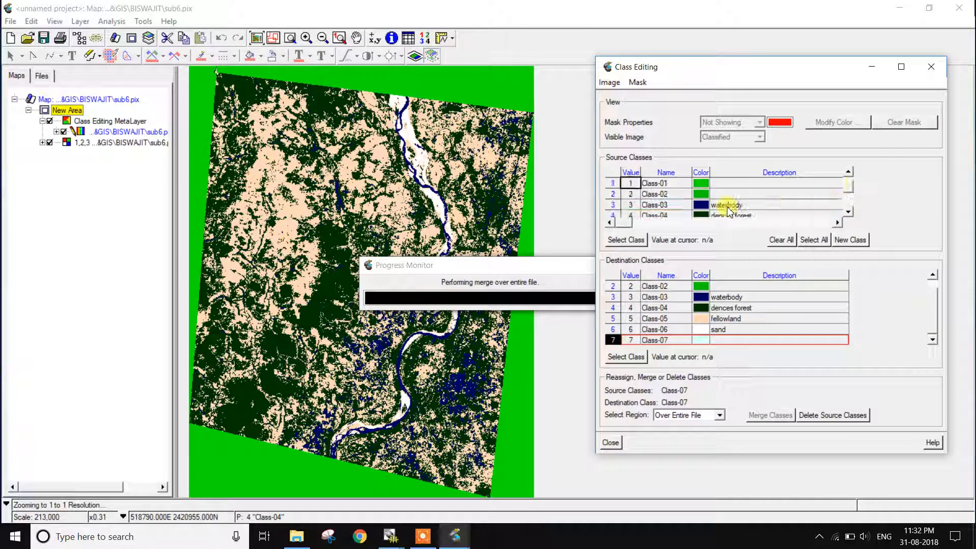
{"action": "left_click", "coordinate": [614, 194]}
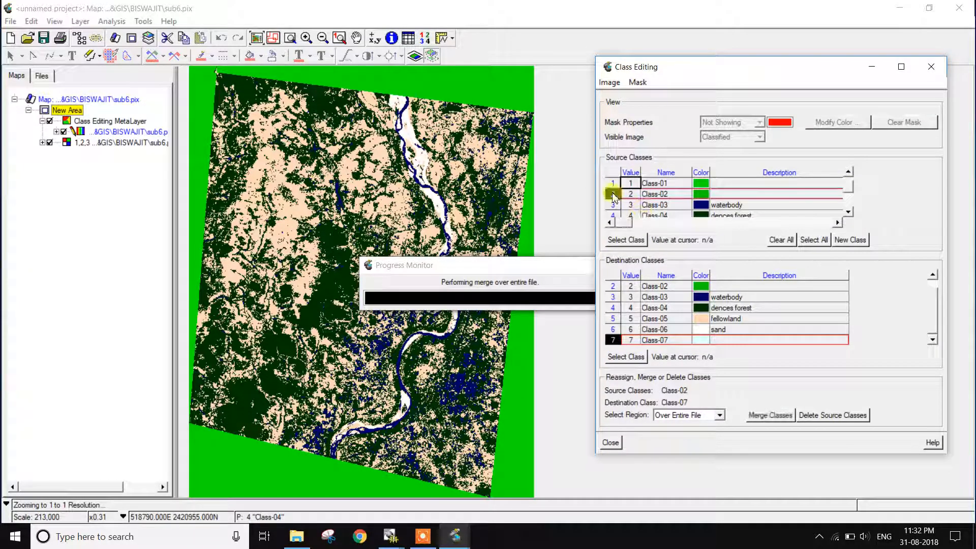
{"action": "left_click", "coordinate": [613, 297]}
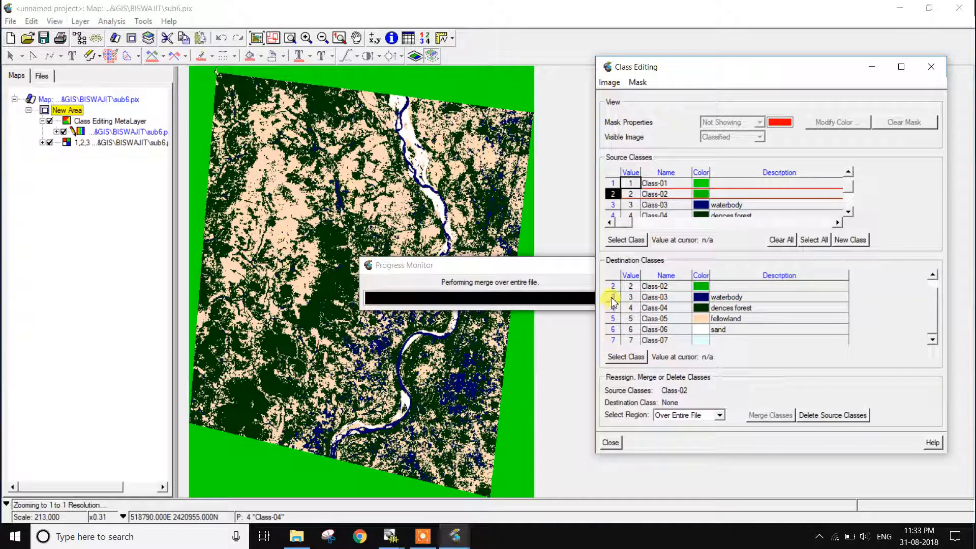
{"action": "left_click", "coordinate": [614, 298]}
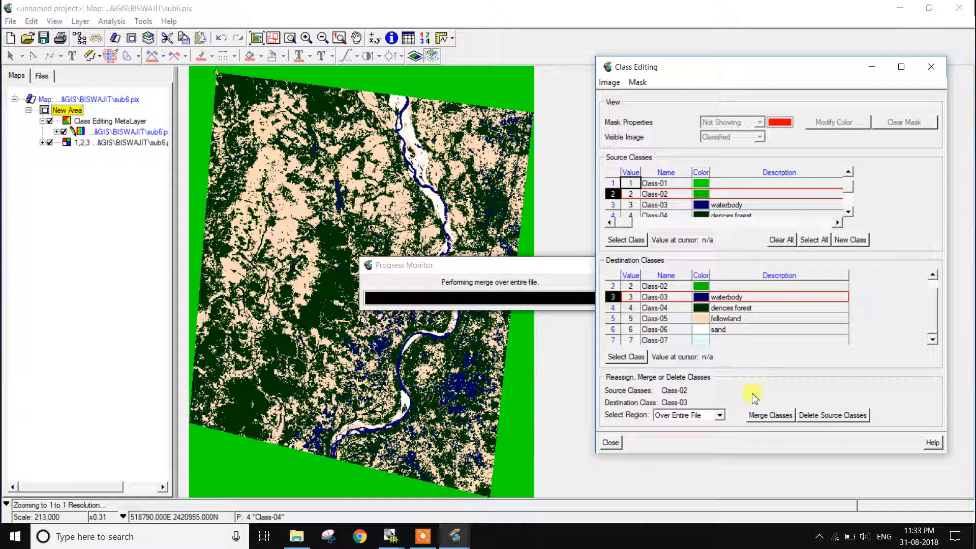
- Set the color of destination Class-07 to red and enter waterbody as its name
{"action": "double_click", "coordinate": [701, 344]}
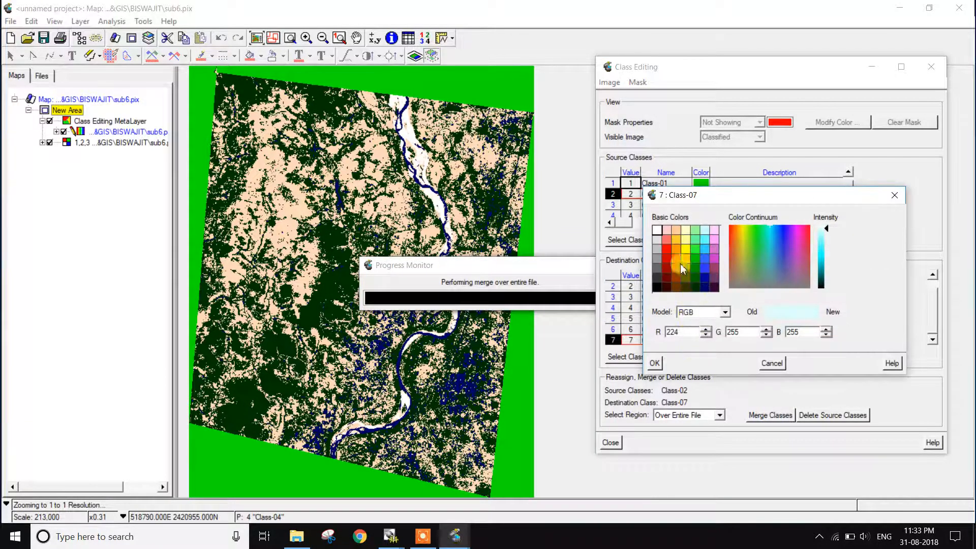
{"action": "left_click", "coordinate": [665, 257]}
{"action": "left_click", "coordinate": [655, 363]}
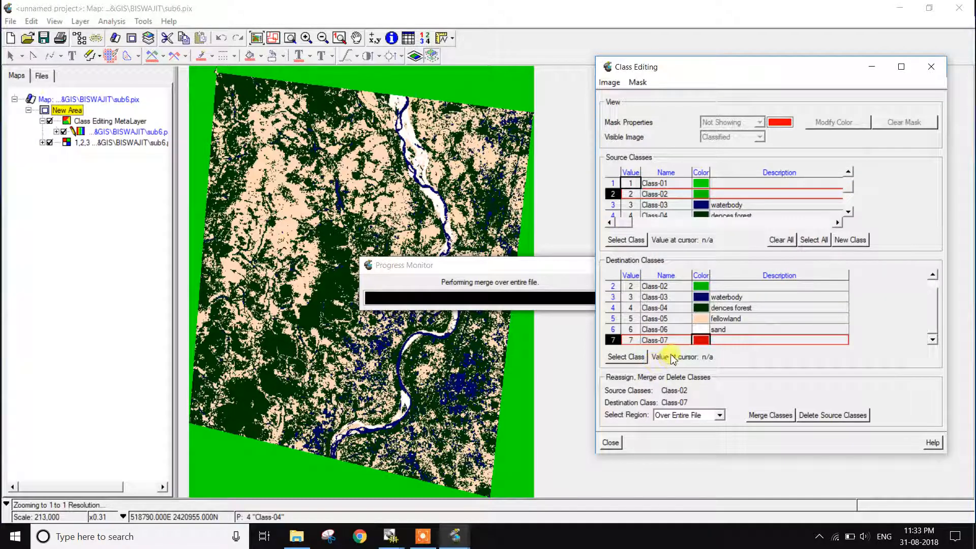
{"action": "double_click", "coordinate": [676, 340]}
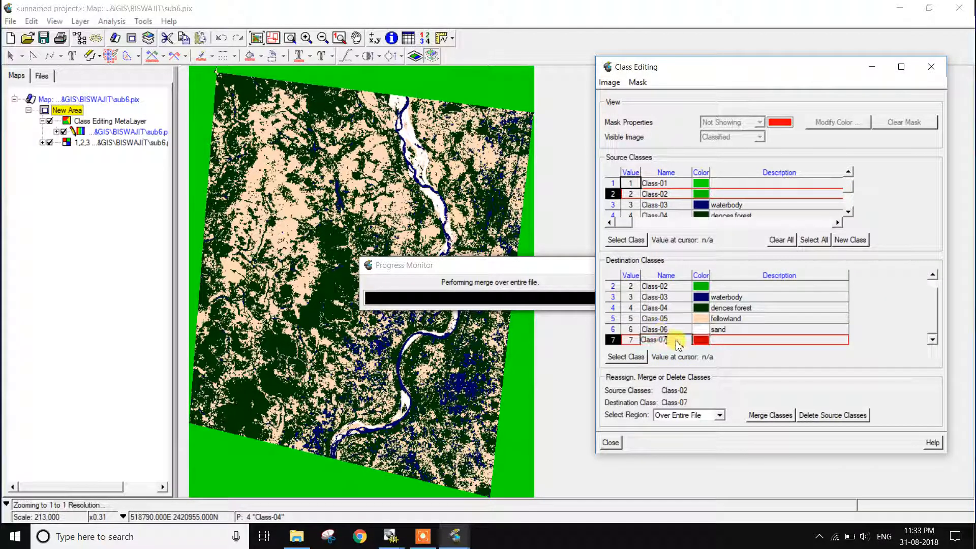
{"action": "type", "text": "waterbody"}
{"action": "key", "text": "Return"}
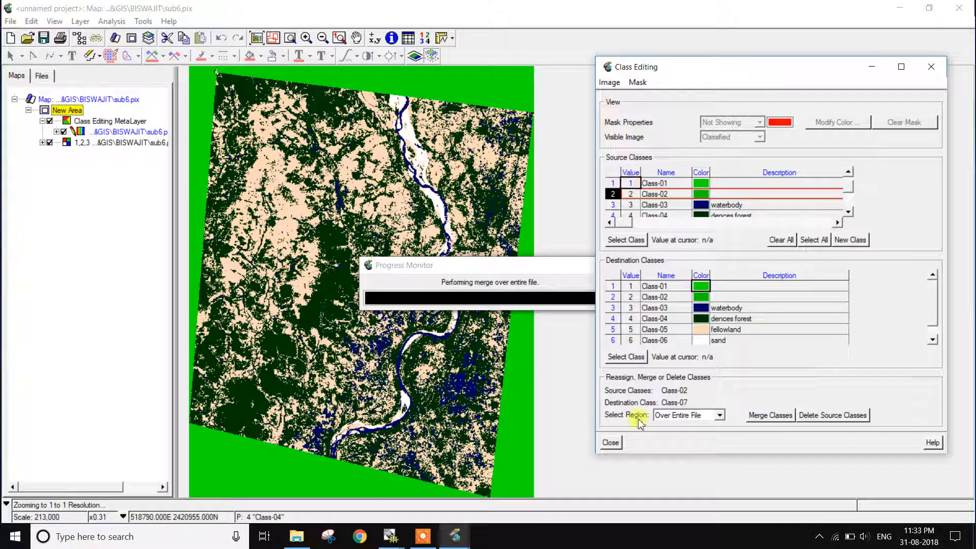
- Close the Class Editing dialog without choosing a reference image
{"action": "left_click", "coordinate": [618, 84]}
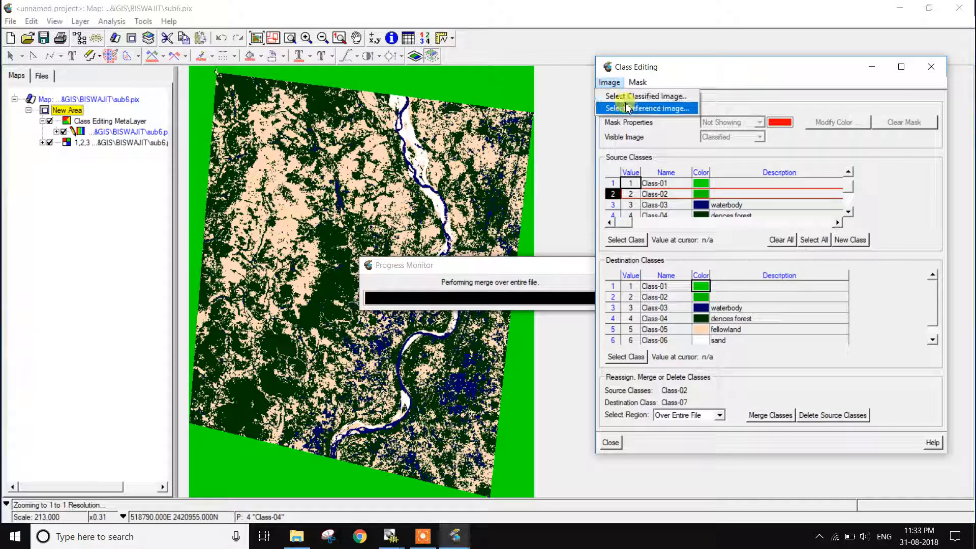
{"action": "left_click", "coordinate": [735, 72]}
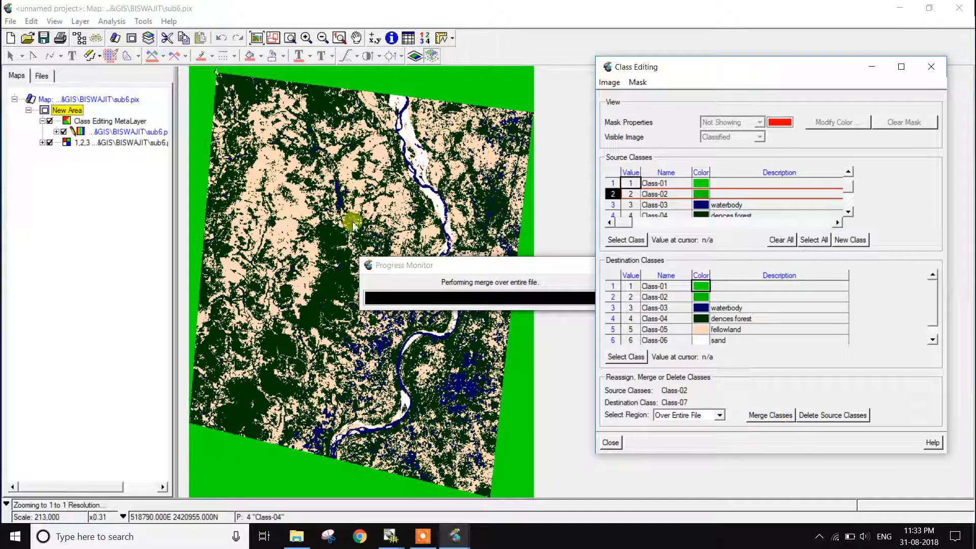
{"action": "left_click", "coordinate": [931, 67]}
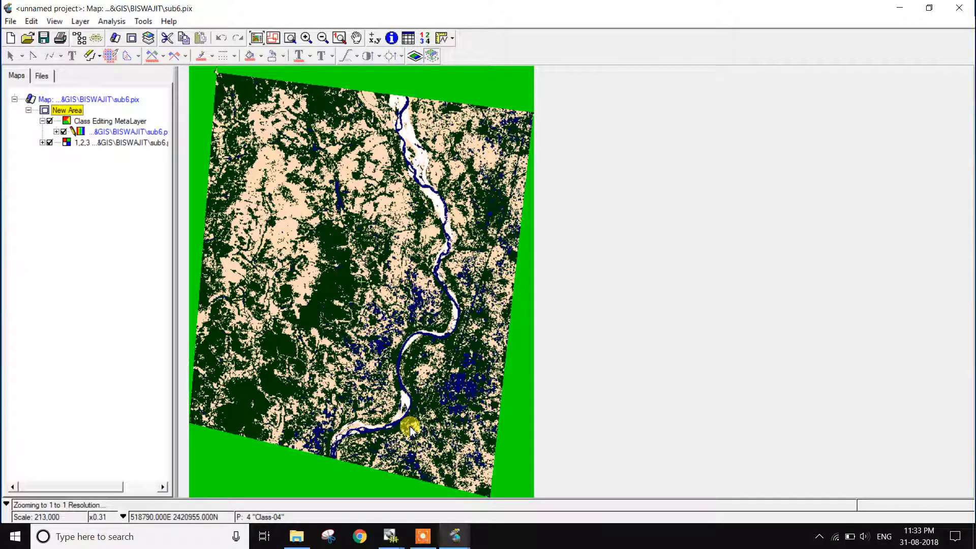
{"action": "left_click", "coordinate": [423, 536]}
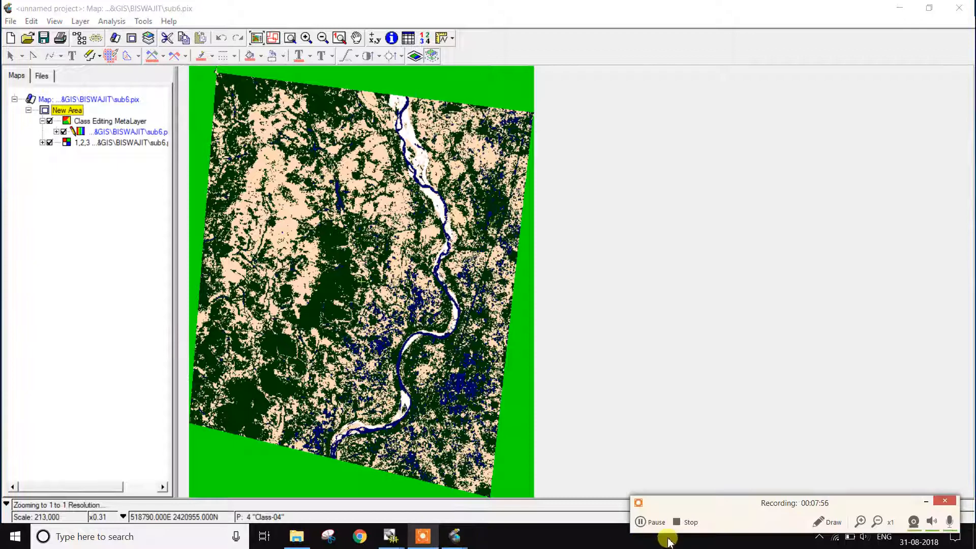